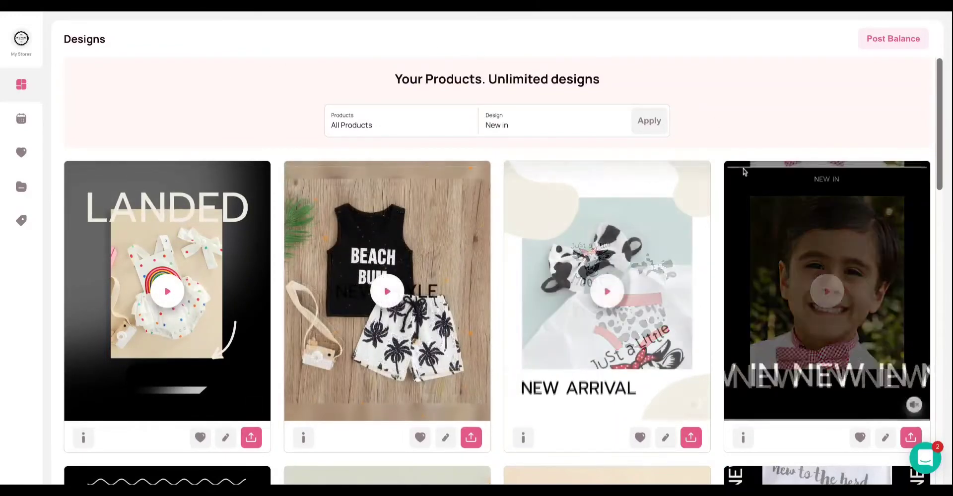
Step: Search products for 'onederful' and pick the Mr Onederful black and gold suspenders outfit
scroll(738, 98, "down", 8)
scroll(503, 271, "down", 10)
scroll(503, 271, "up", 15)
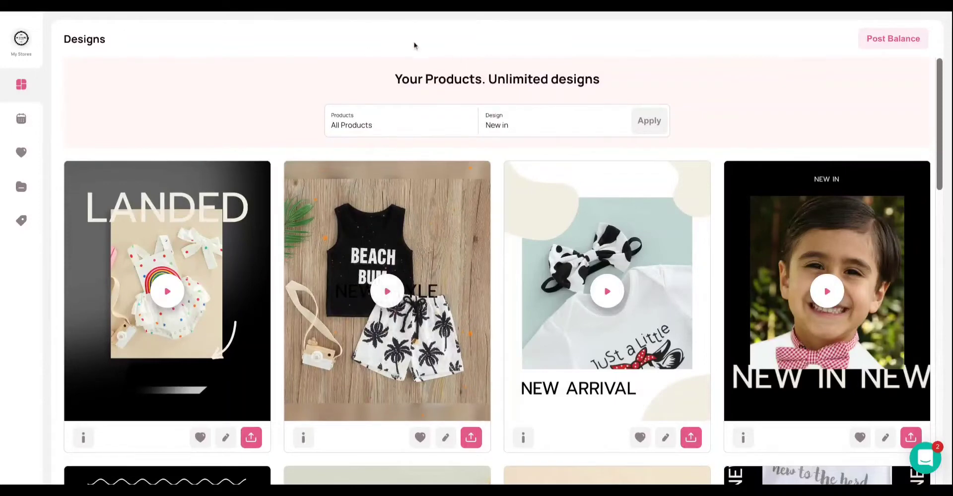
left_click(381, 128)
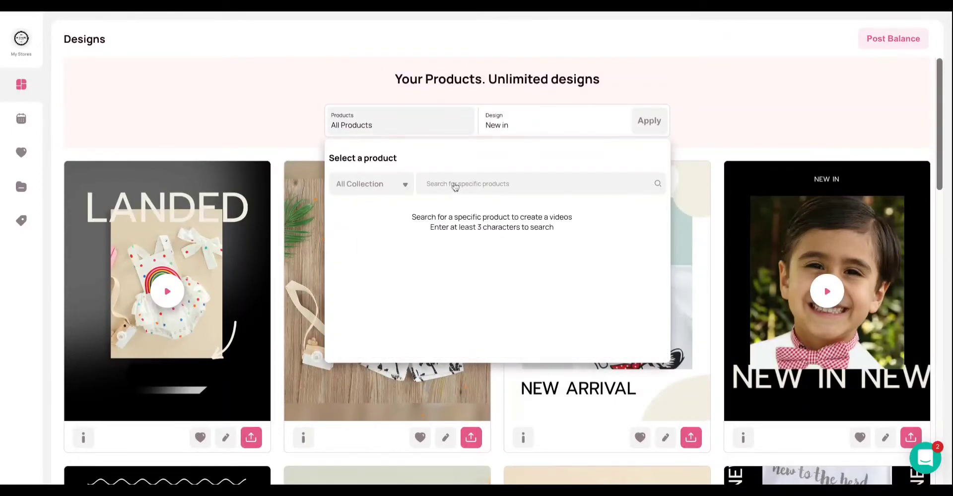
left_click(455, 187)
type("onede")
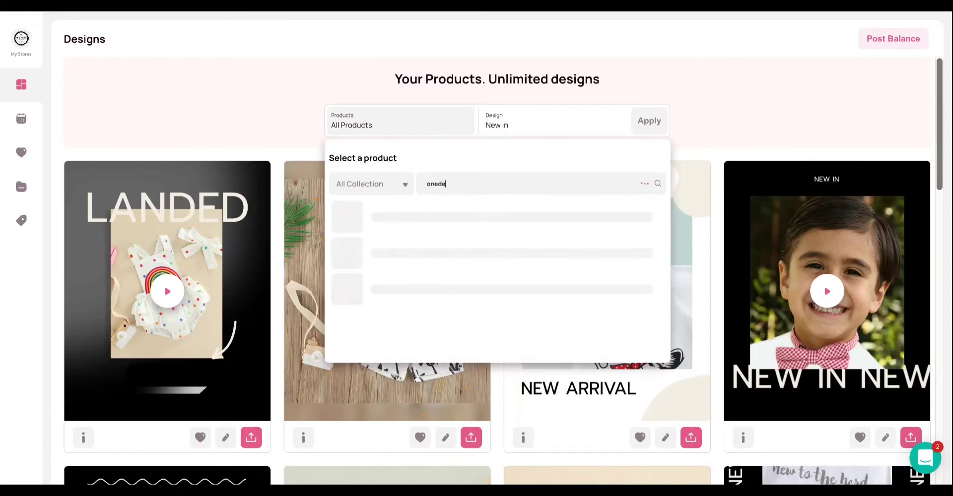
type("rful")
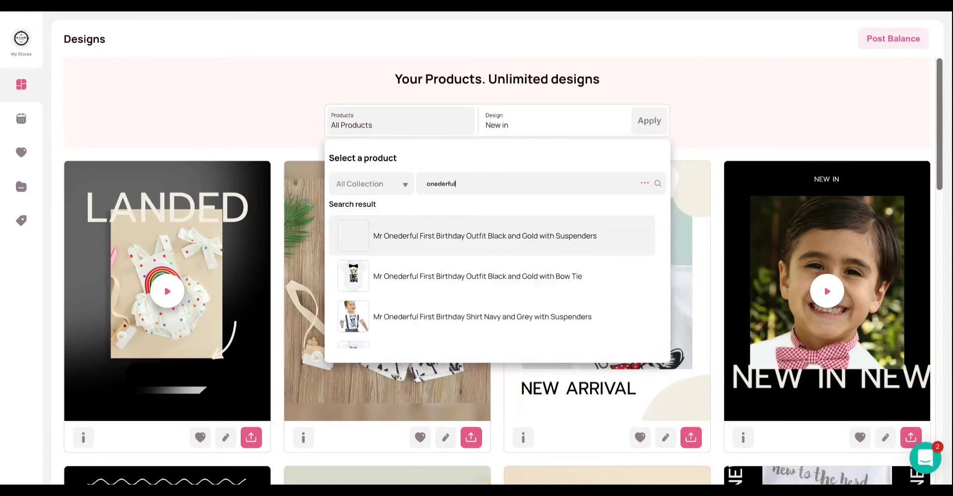
left_click(440, 249)
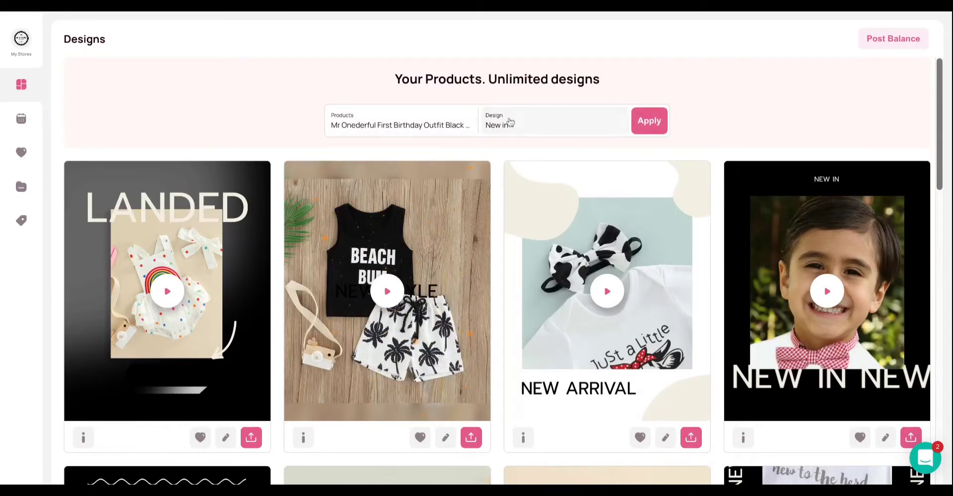
Step: Keep the design type at New In and apply the filter
left_click(527, 128)
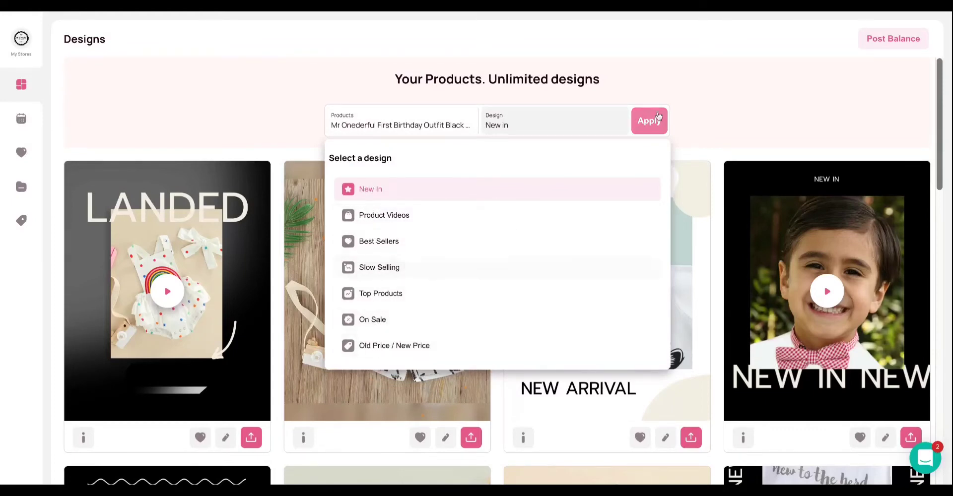
left_click(554, 134)
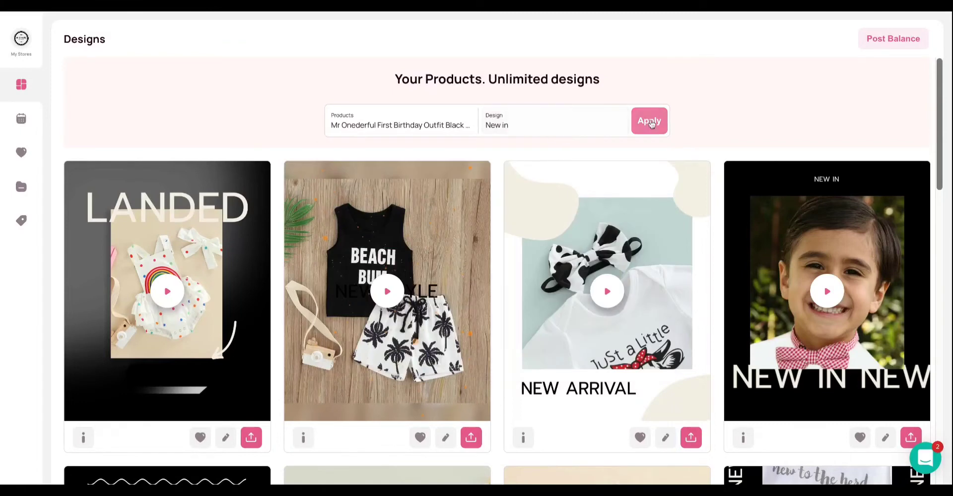
left_click(652, 125)
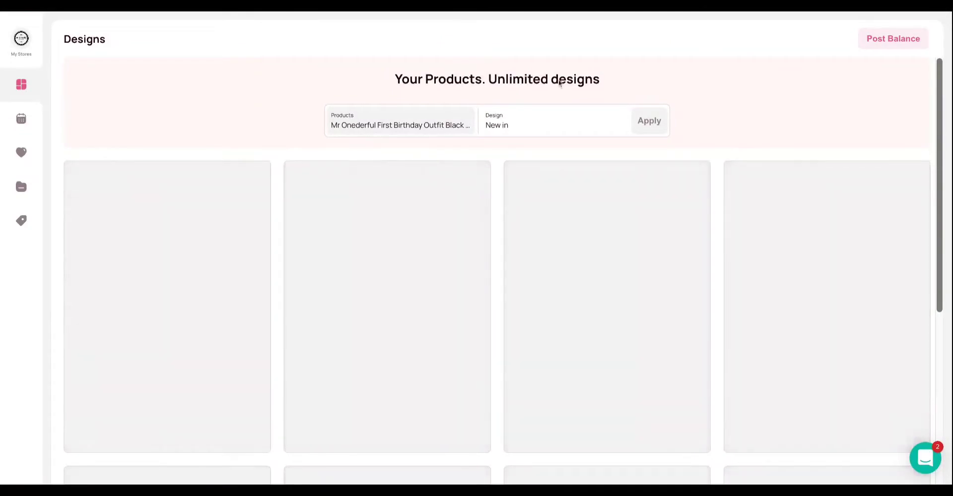
Step: Scroll down the design grid and load more Mr Onederful designs
scroll(764, 120, "down", 5)
scroll(764, 118, "up", 5)
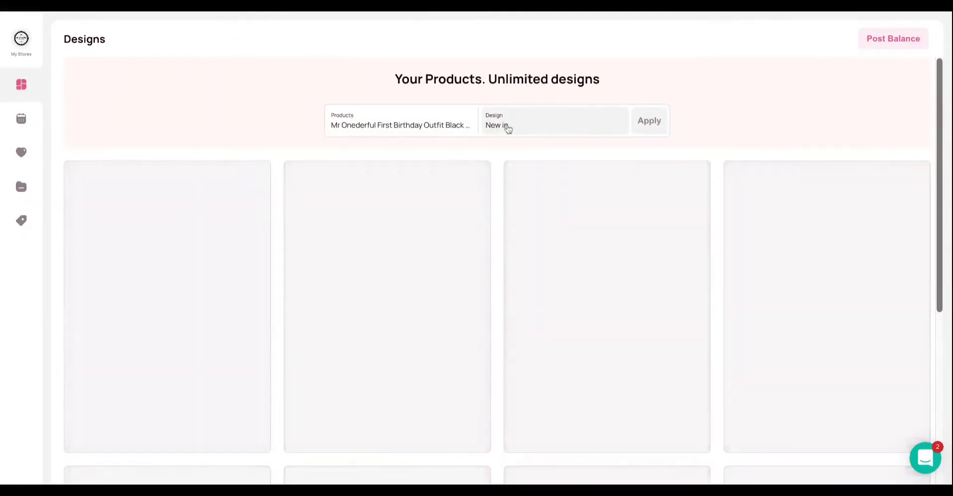
scroll(758, 119, "down", 1)
scroll(758, 119, "down", 5)
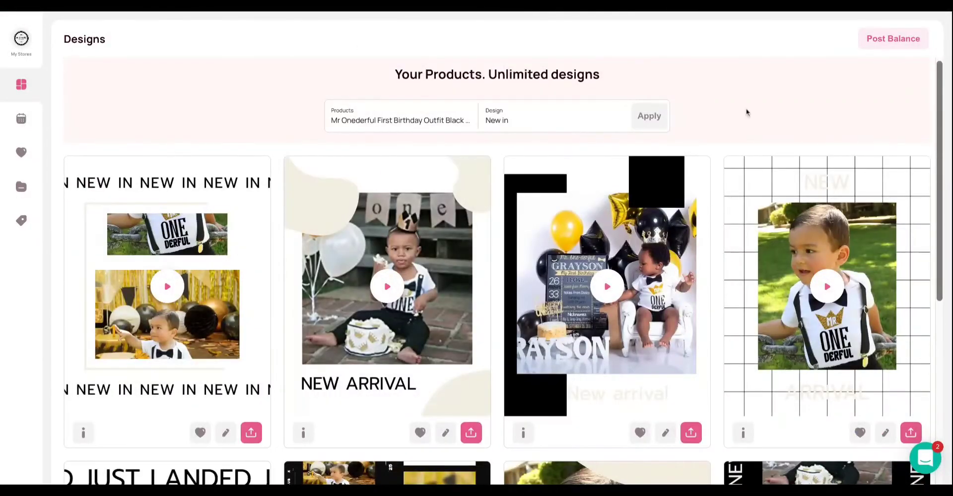
scroll(715, 173, "down", 6)
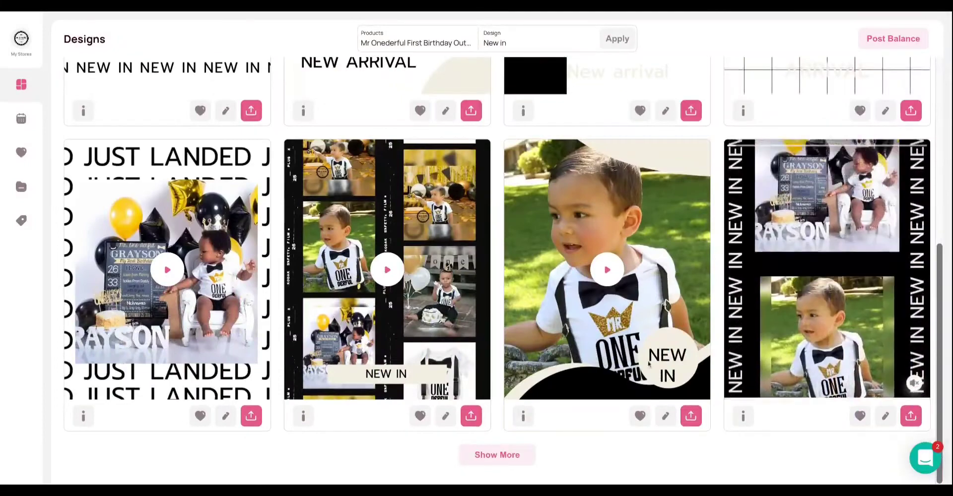
left_click(491, 455)
Step: Scroll through the additional New In video designs
scroll(709, 375, "down", 5)
scroll(712, 380, "down", 5)
scroll(713, 380, "up", 10)
scroll(502, 270, "up", 7)
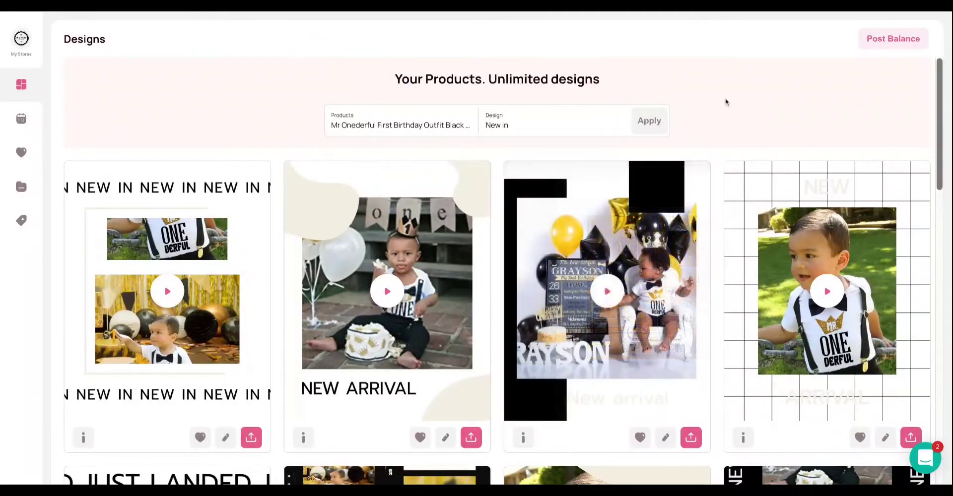
scroll(726, 102, "down", 1)
scroll(726, 102, "down", 9)
scroll(647, 120, "down", 3)
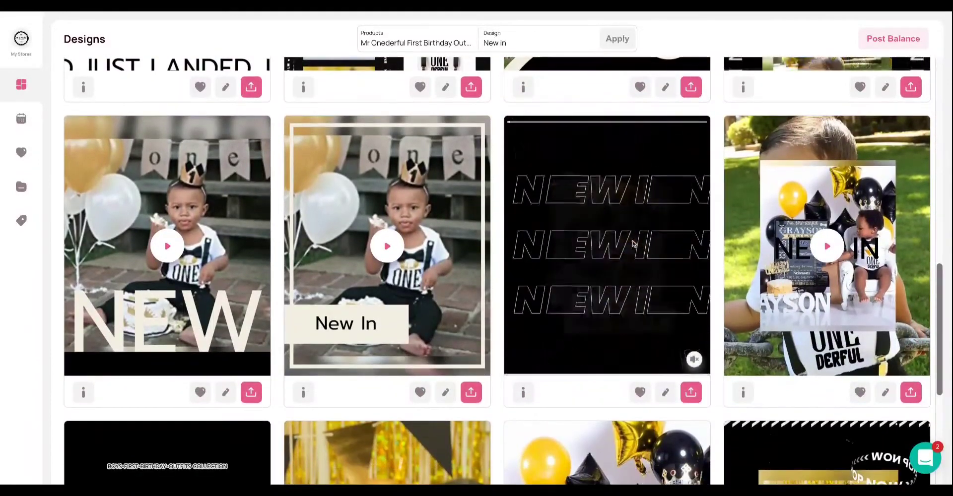
scroll(571, 432, "down", 6)
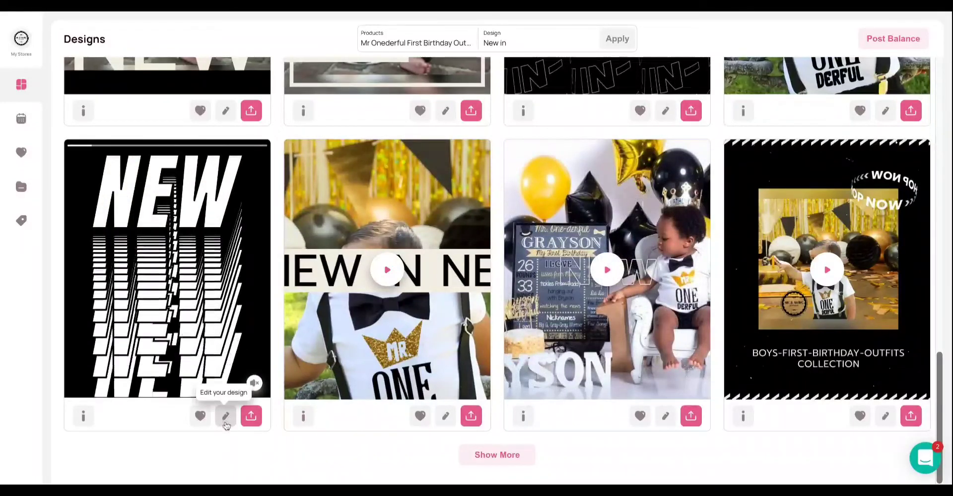
Step: Edit the boys-first-birthday-outfits collection design and replace its first text line with 'Test'
left_click(225, 422)
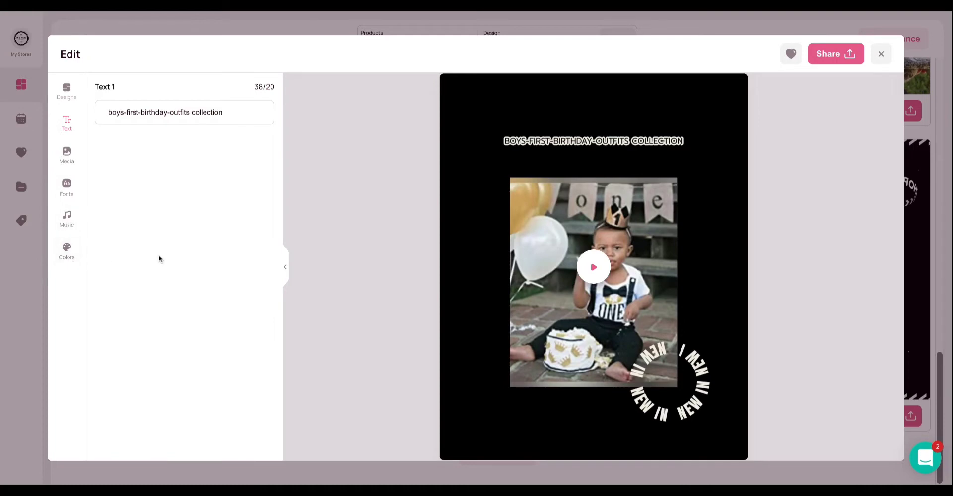
left_click(243, 113)
key("ctrl+a")
type("T")
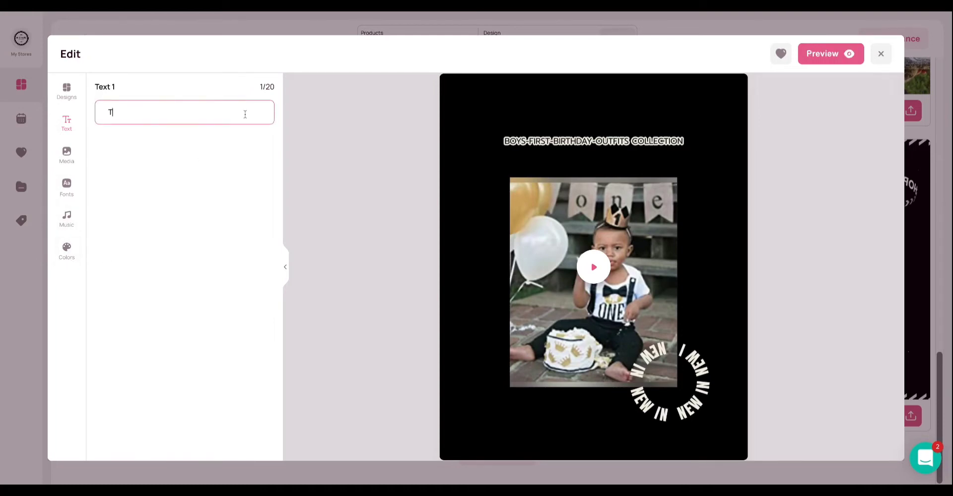
type("he")
key("BackSpace")
key("BackSpace")
key("BackSpace")
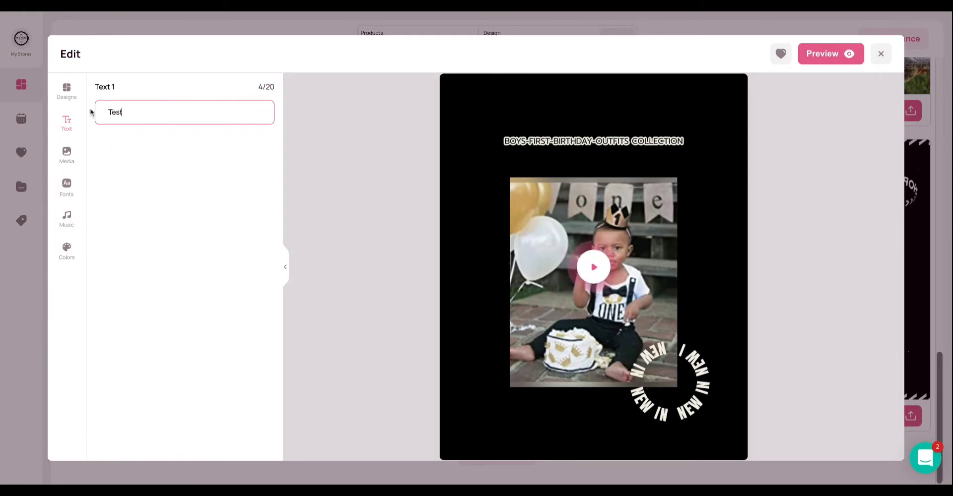
Step: Swap the design for the beige torn-paper New Style template from the New In use case
left_click(69, 91)
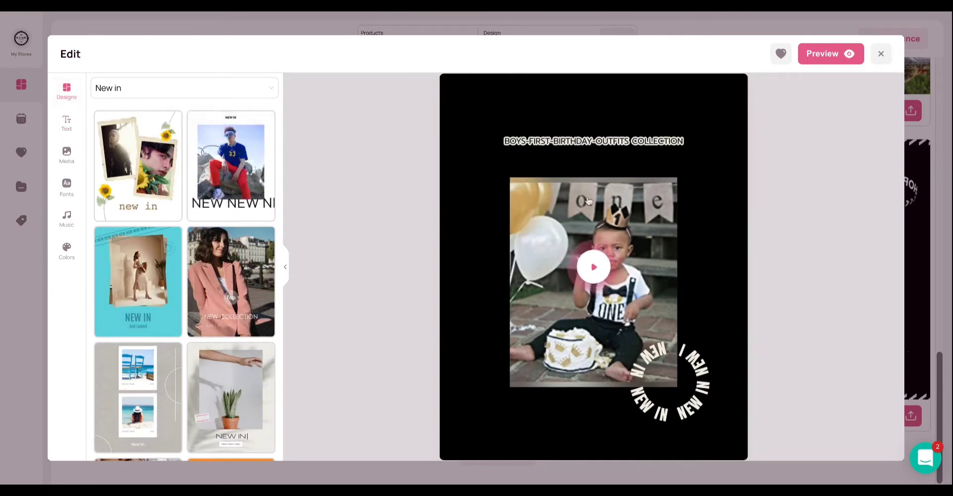
left_click(149, 89)
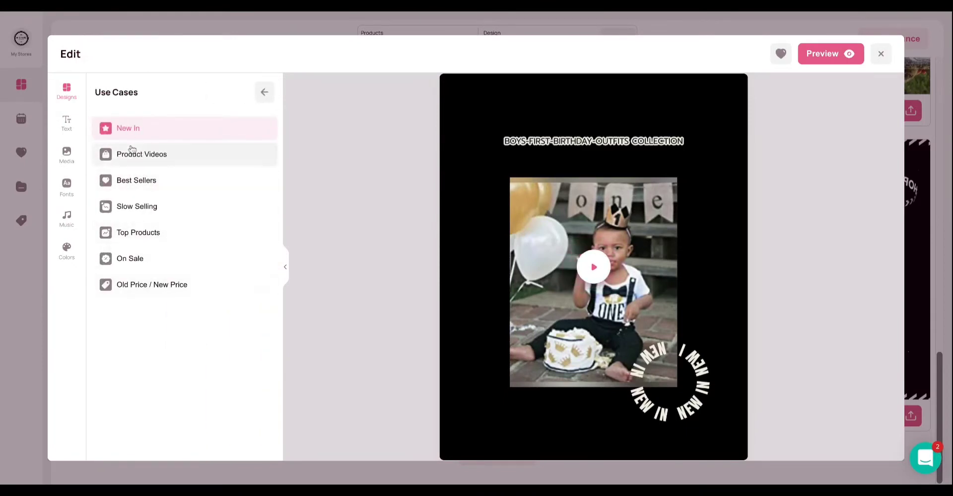
left_click(200, 134)
scroll(195, 236, "down", 1)
scroll(195, 237, "down", 12)
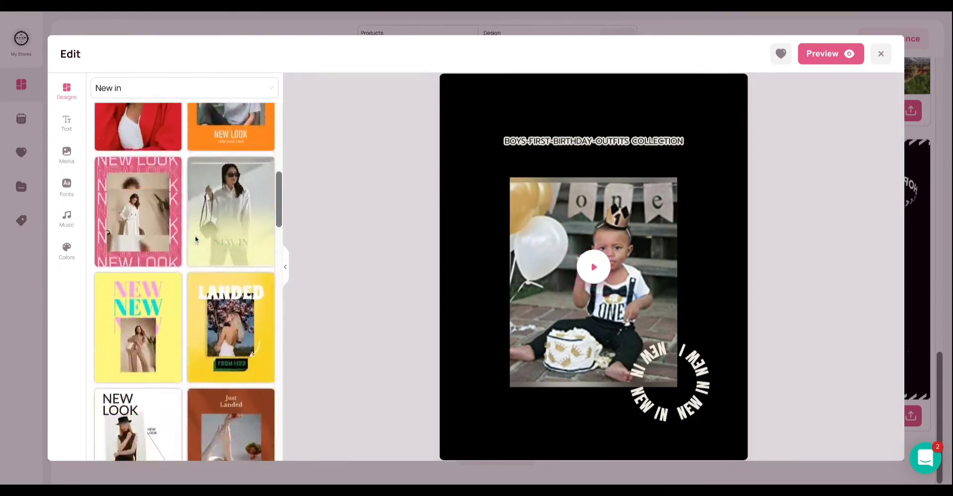
scroll(195, 237, "down", 1)
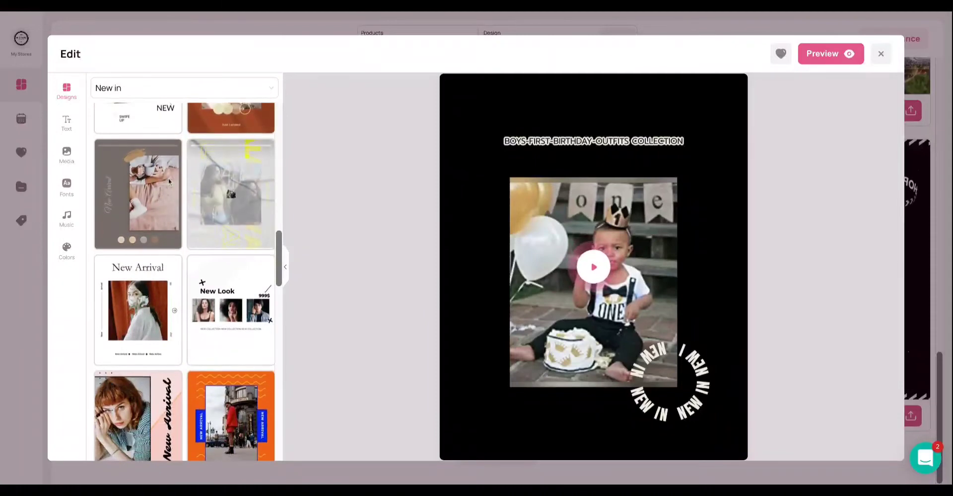
left_click(132, 188)
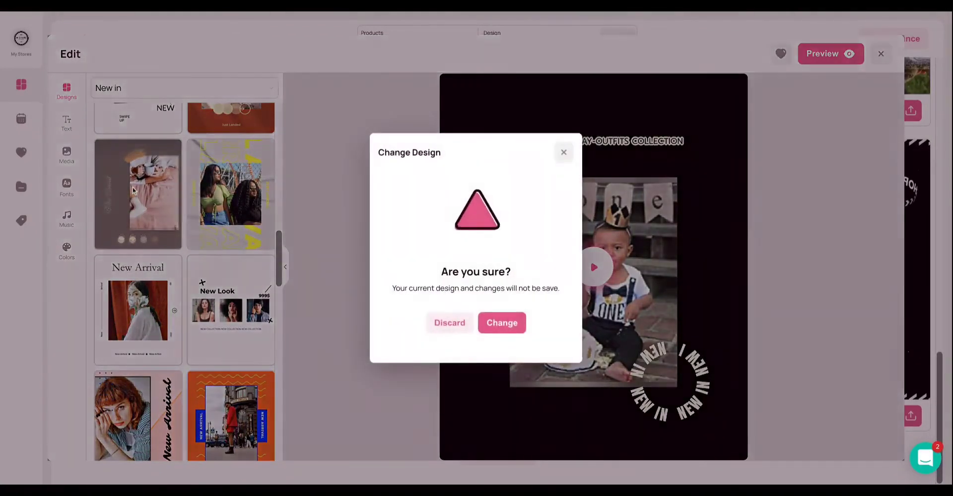
left_click(511, 327)
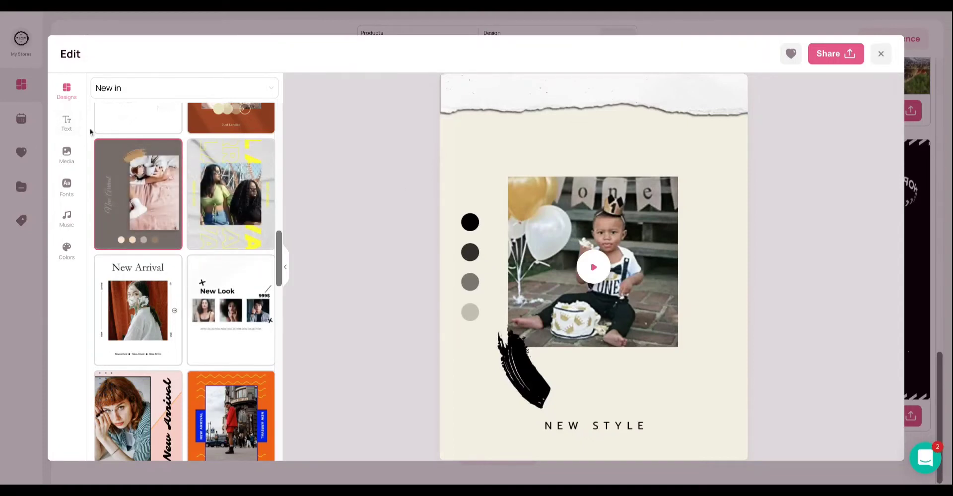
Step: Replace the outfit image with a photo from the Mr Onederful Navy and Grey Shirt product
left_click(67, 152)
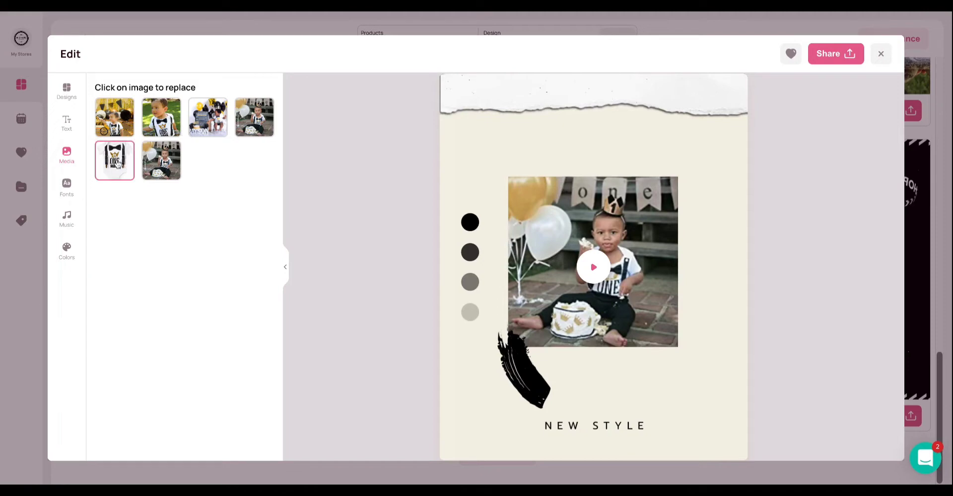
left_click(117, 164)
left_click(135, 154)
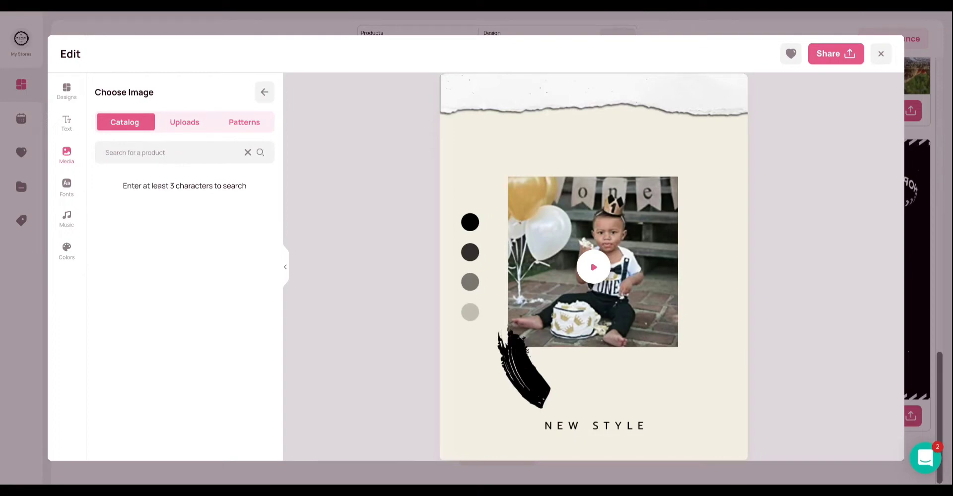
type("onederful")
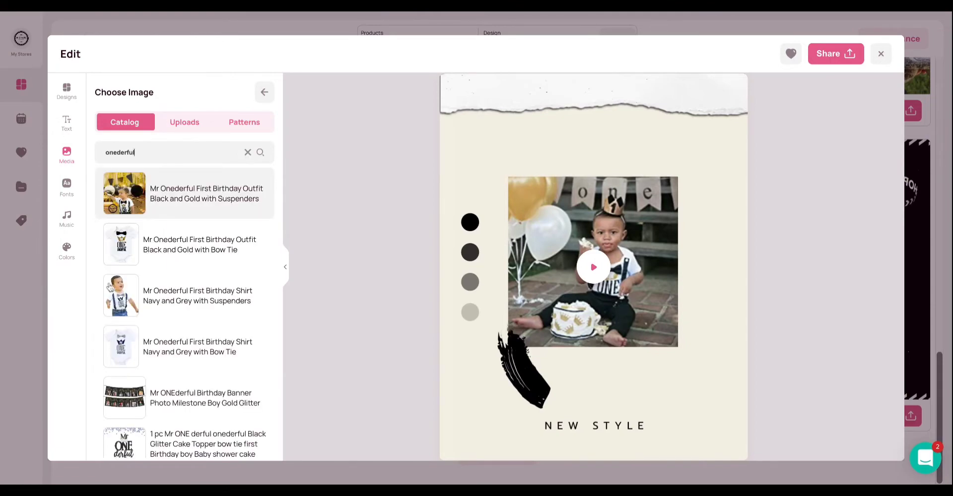
left_click(144, 304)
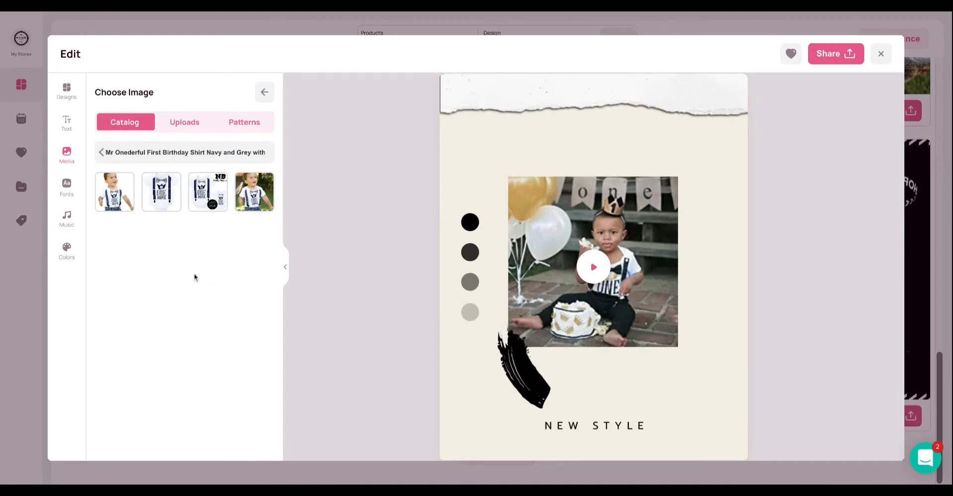
left_click(256, 188)
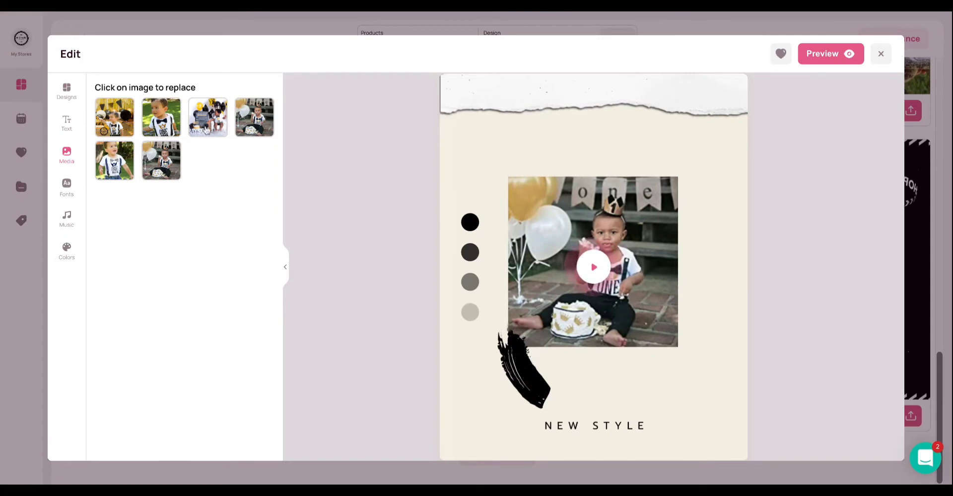
Step: For the third image, check Uploads, then switch to the Patterns stock photo library
left_click(208, 123)
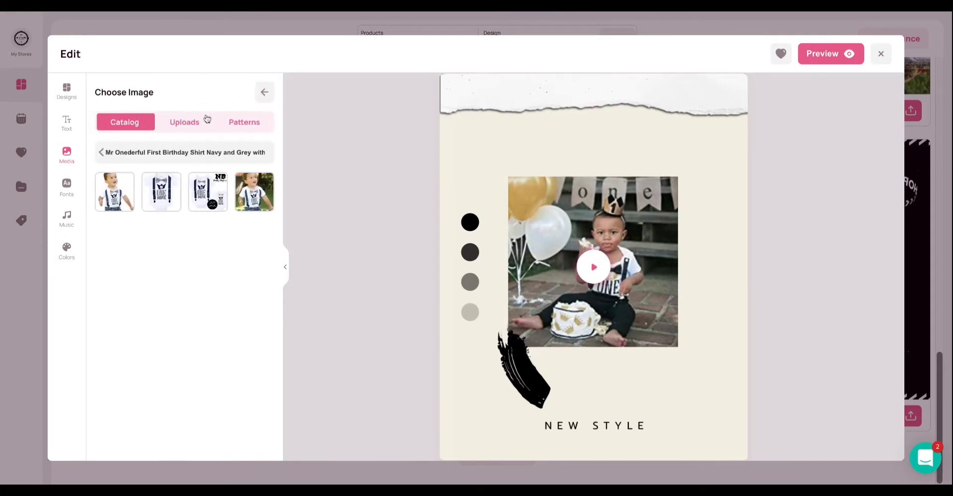
left_click(186, 124)
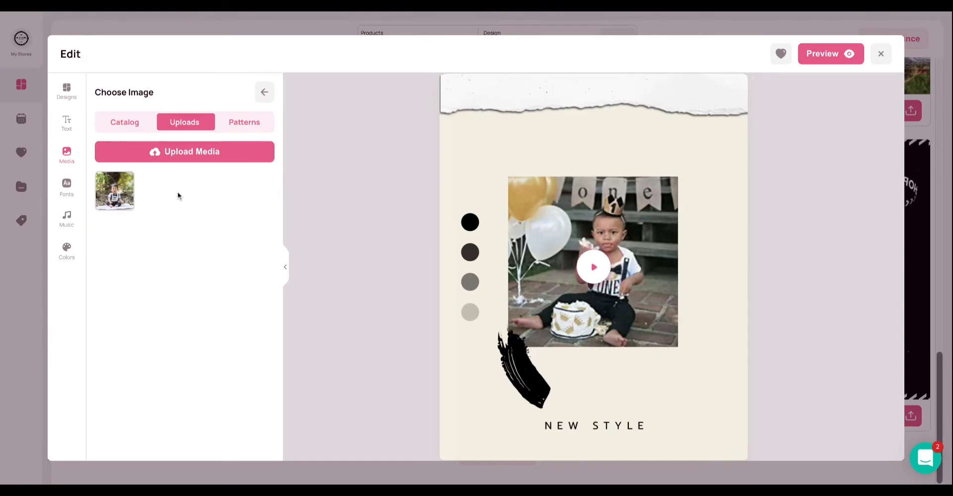
left_click(195, 160)
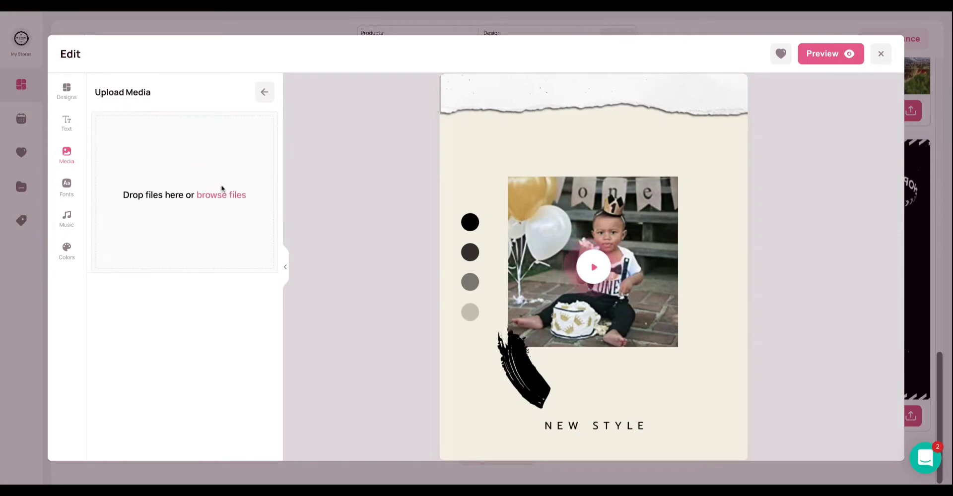
left_click(264, 92)
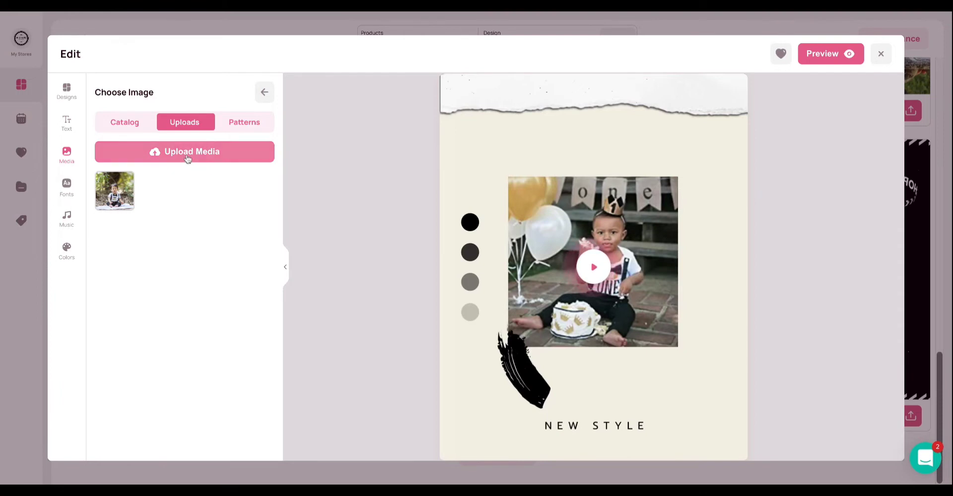
left_click(246, 127)
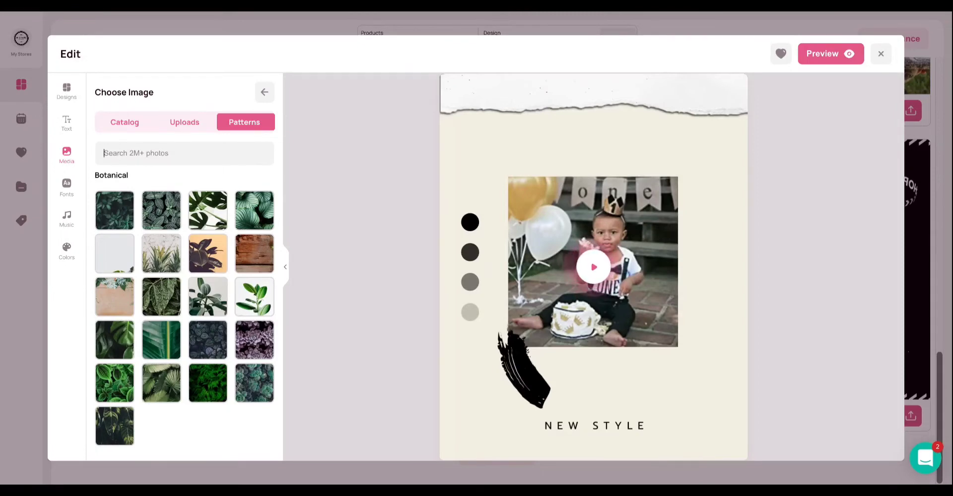
Step: Search Patterns for 'birthday' and use the dark berry-topped cake photo as the third image
type("birthday")
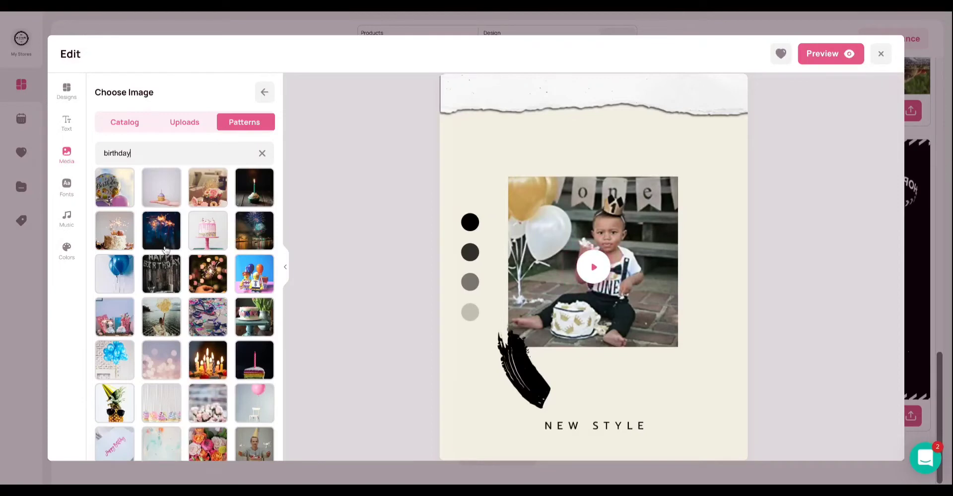
scroll(165, 250, "down", 3)
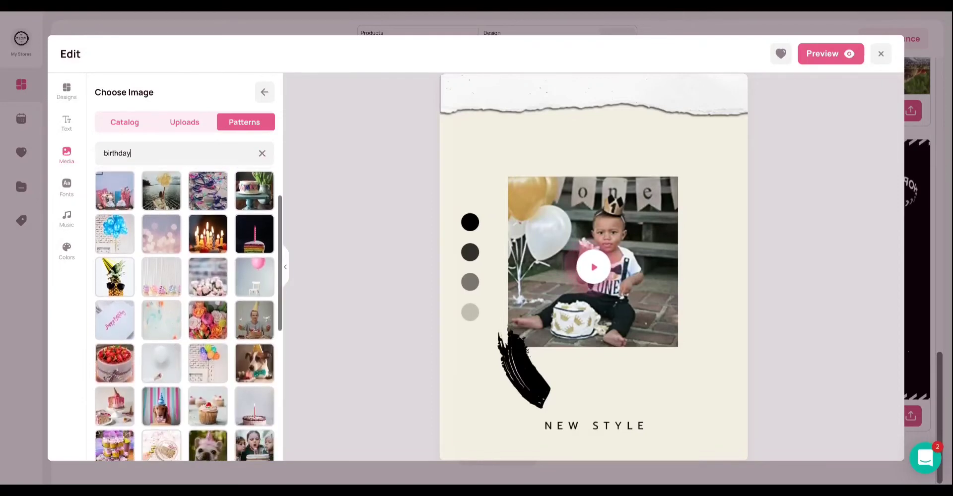
scroll(185, 313, "down", 6)
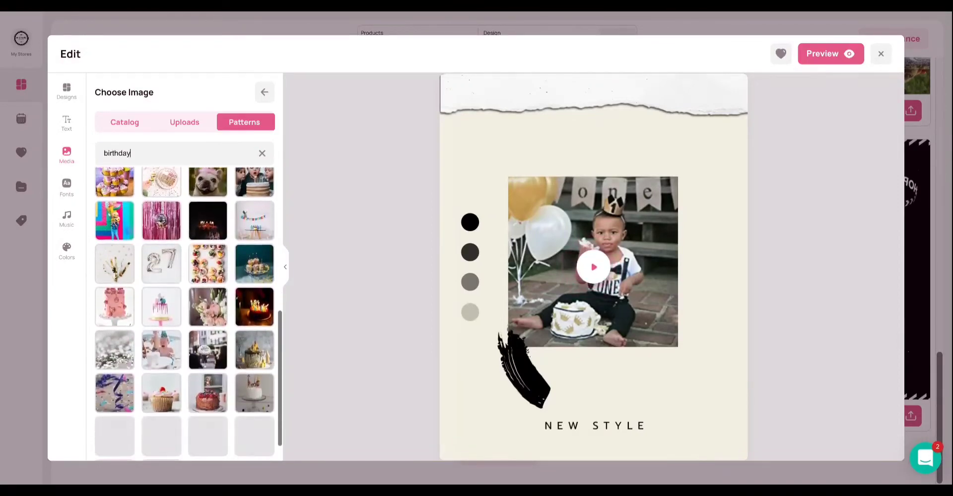
scroll(184, 297, "down", 1)
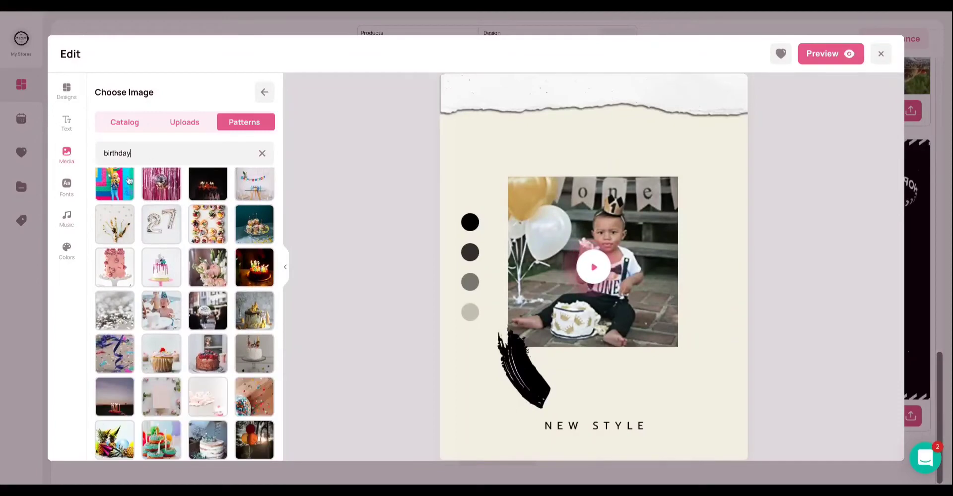
scroll(165, 278, "down", 5)
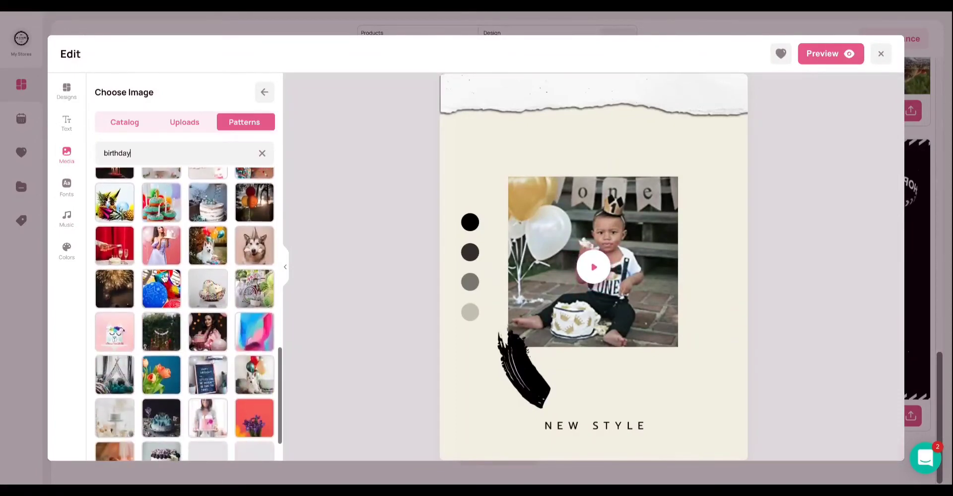
scroll(165, 278, "down", 2)
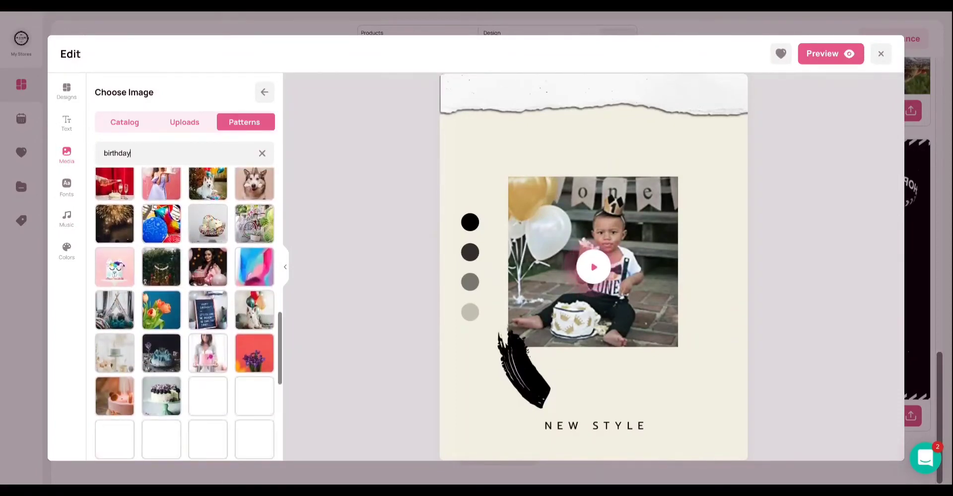
left_click(162, 407)
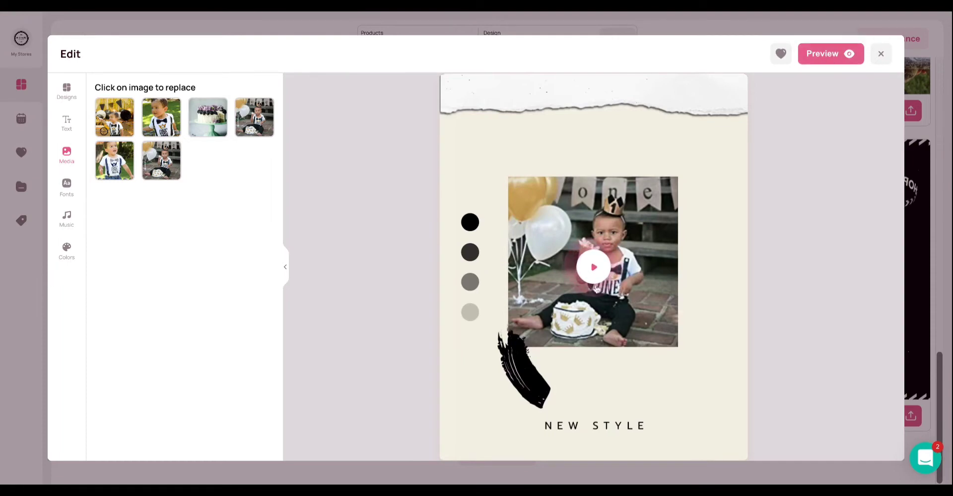
Step: Render a preview of the video showing the new berry cake photo
left_click(594, 268)
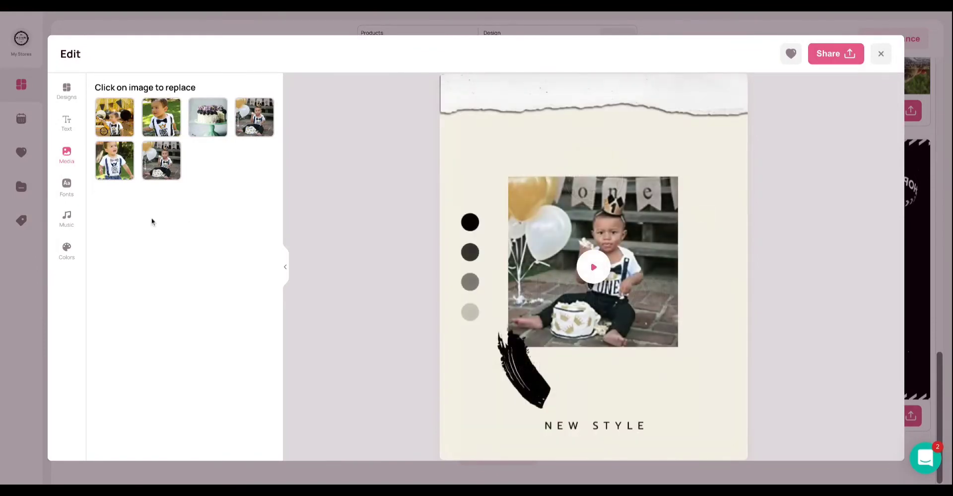
Step: Try the Aaalright track, then set the video's background music to No Music
left_click(67, 196)
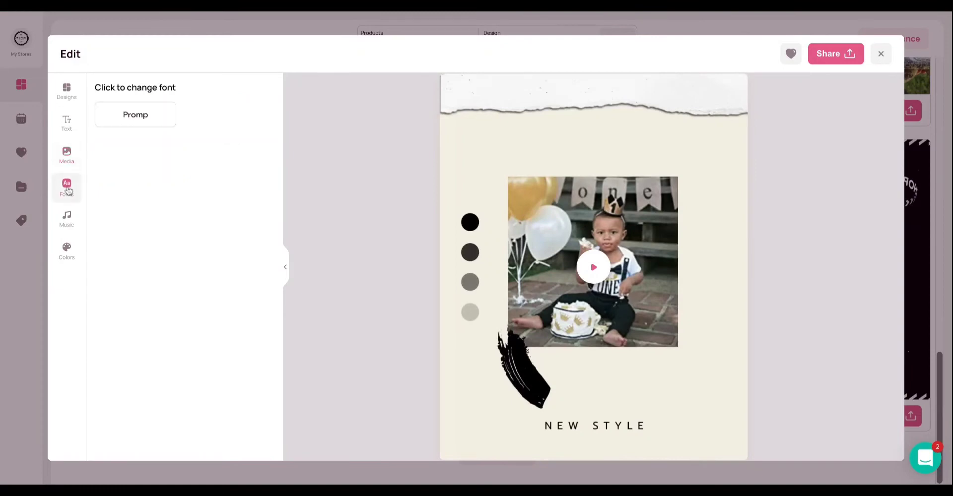
left_click(66, 218)
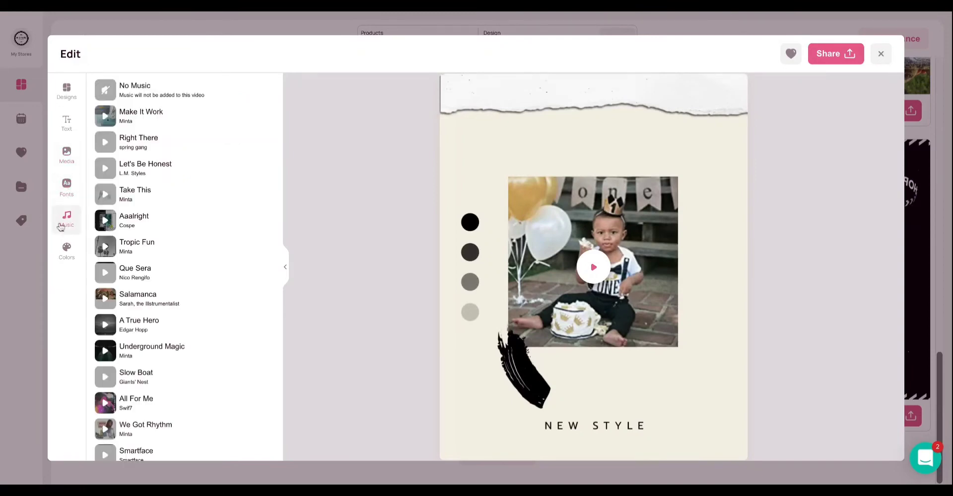
scroll(148, 199, "down", 2)
scroll(148, 199, "up", 2)
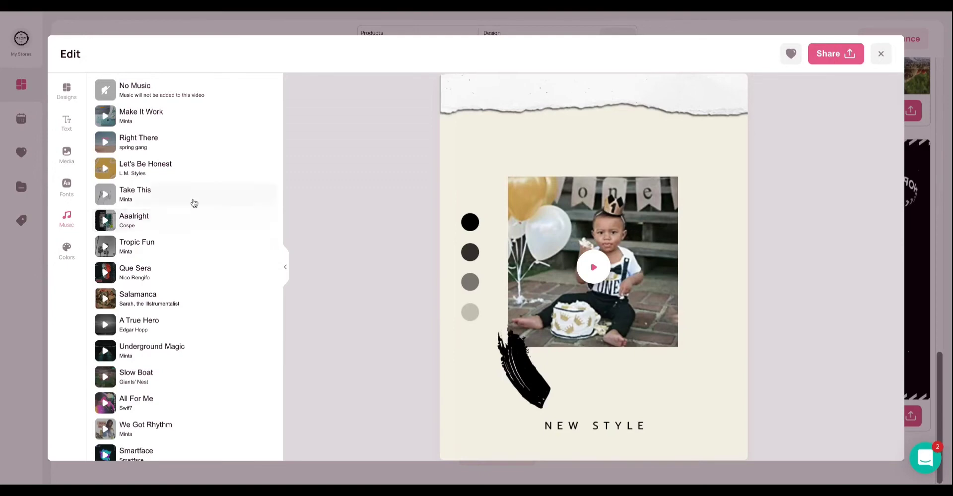
left_click(237, 227)
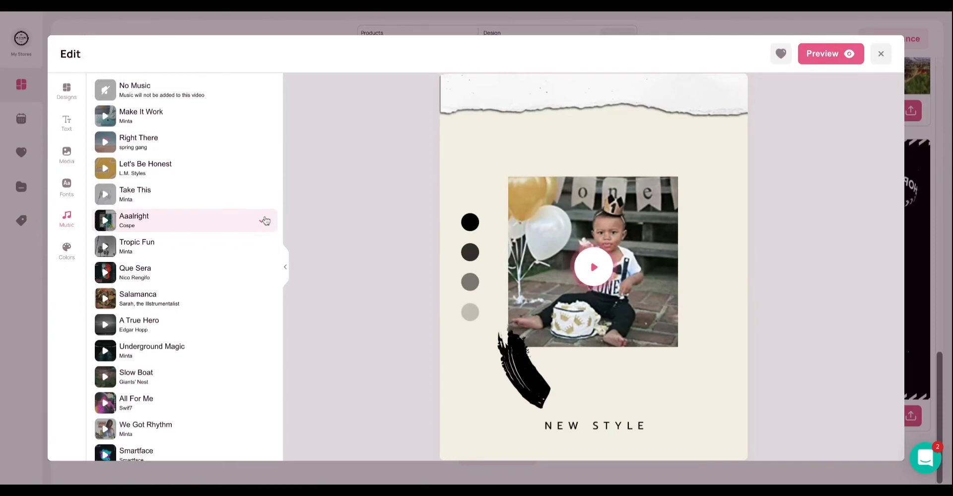
left_click(104, 90)
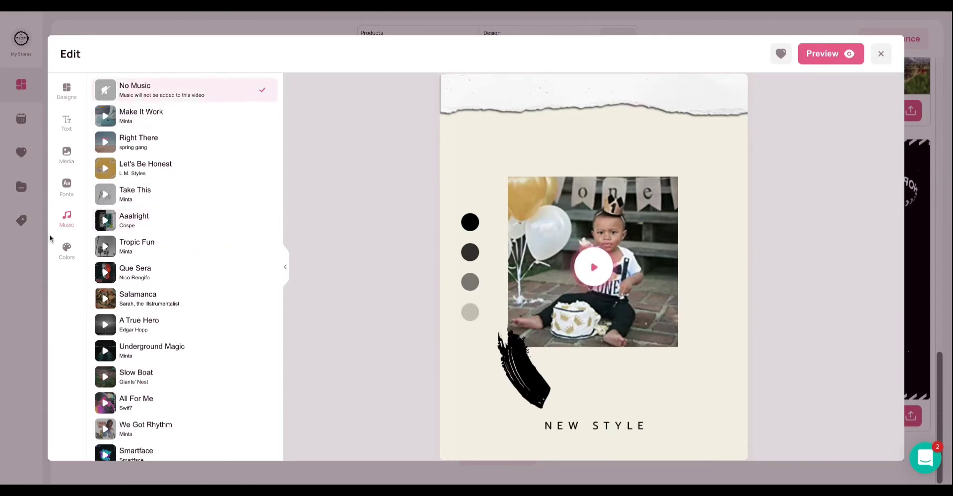
left_click(65, 252)
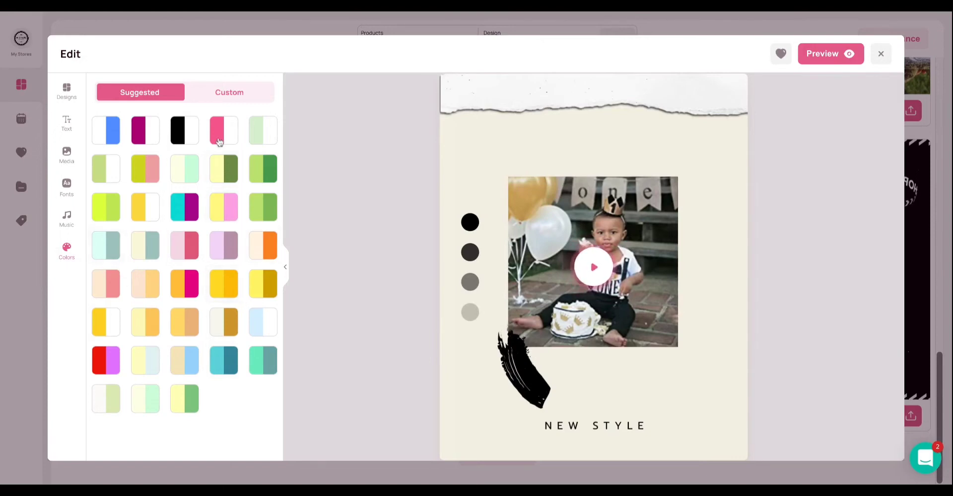
Step: Set a custom magenta-pink first colour and play the recoloured preview
left_click(230, 95)
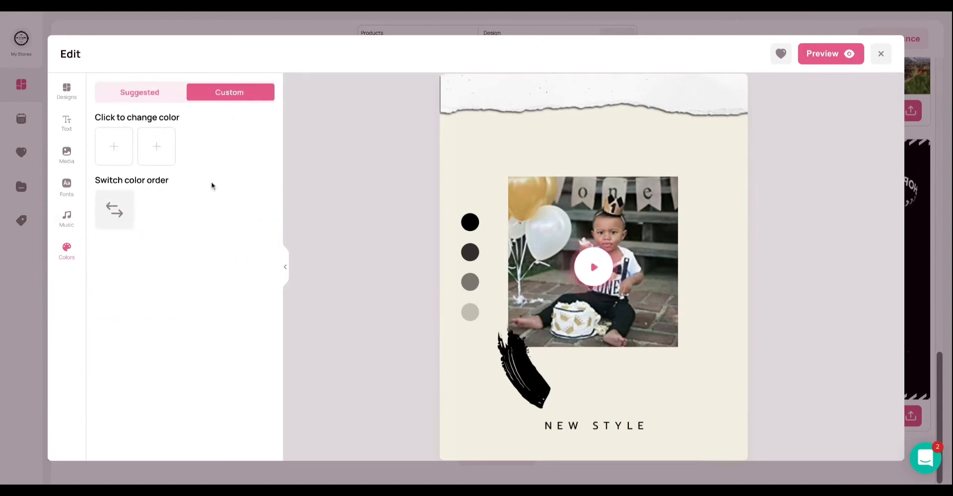
left_click(112, 149)
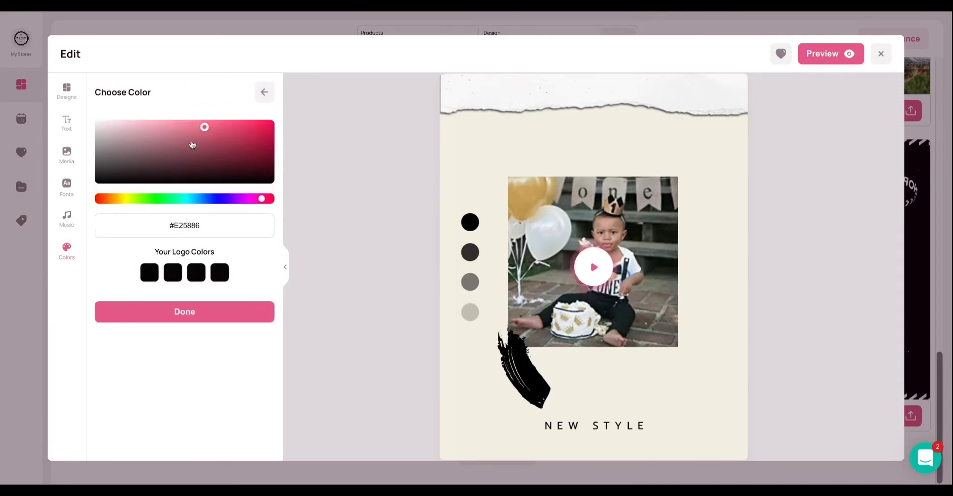
mouse_move(260, 199)
left_mouse_down()
mouse_move(99, 199)
mouse_move(260, 199)
left_mouse_up()
left_click(265, 93)
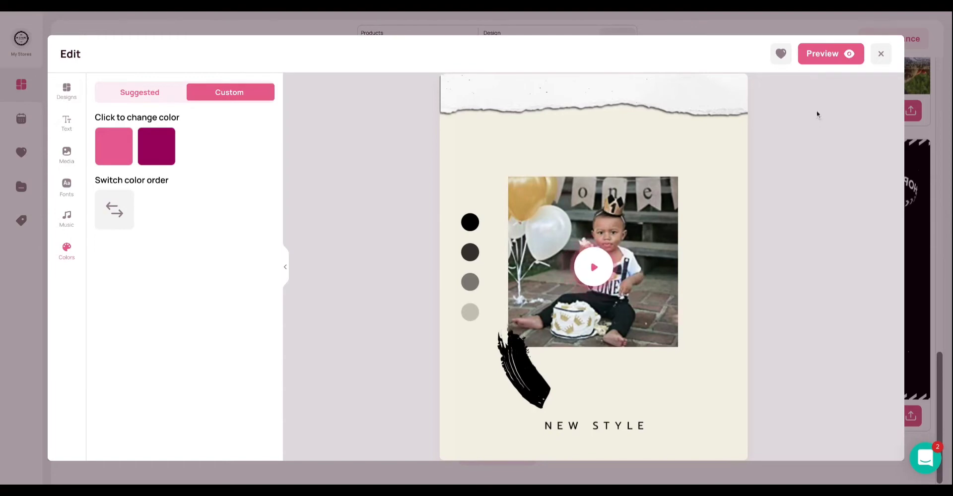
left_click(595, 269)
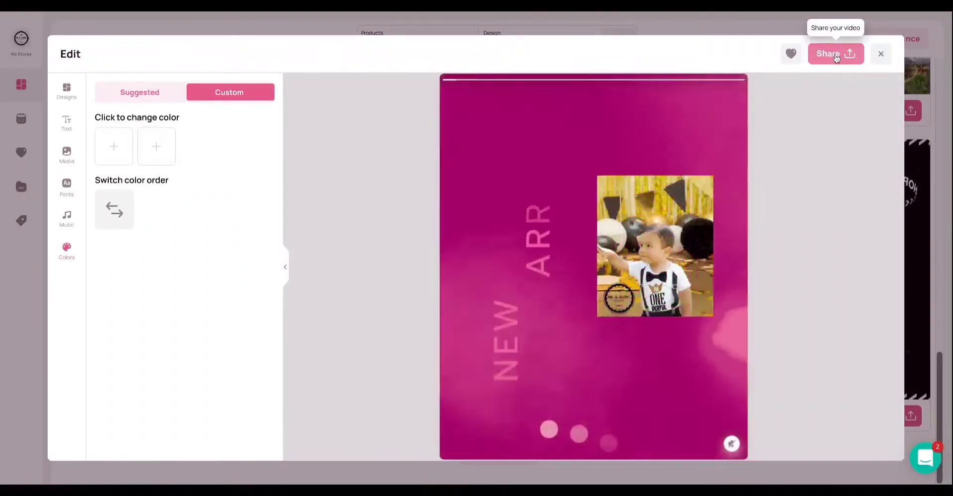
Step: Preview the New Arrival, New Style, NEW IN and collage image versions, then reselect the video version
left_click(836, 54)
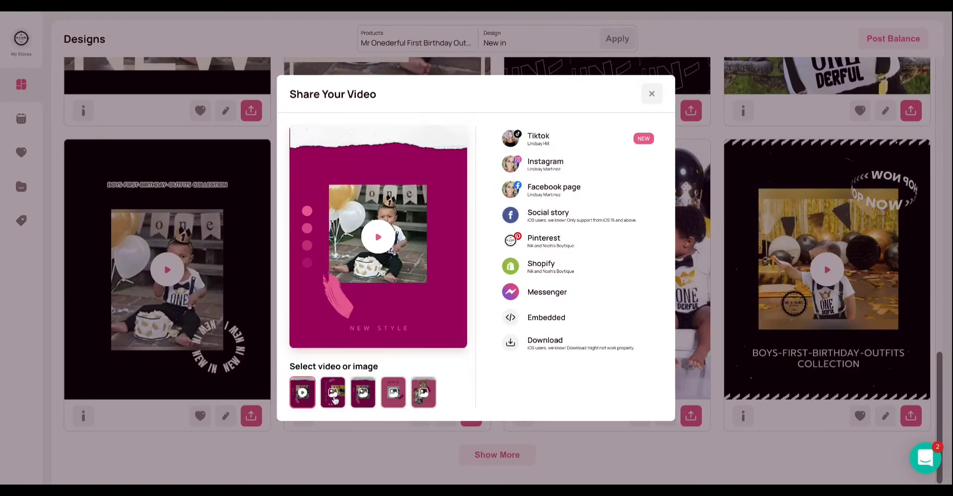
left_click(334, 399)
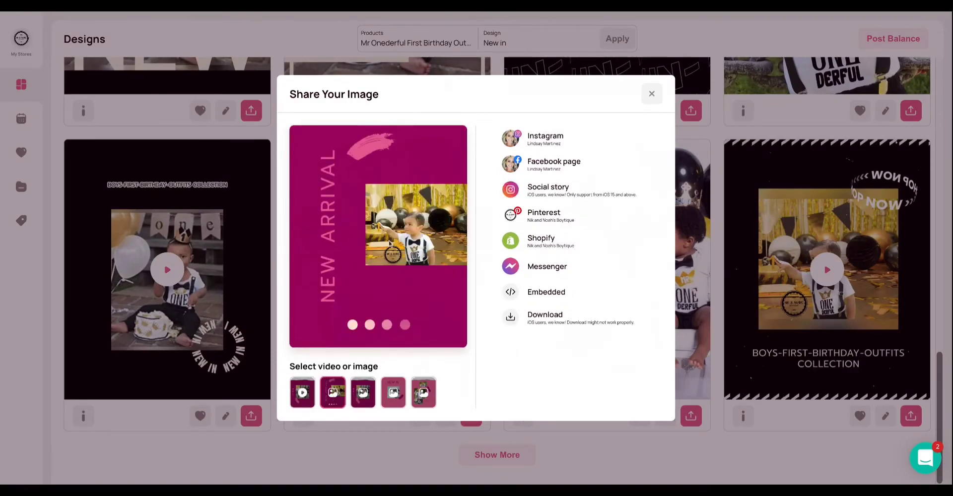
left_click(364, 398)
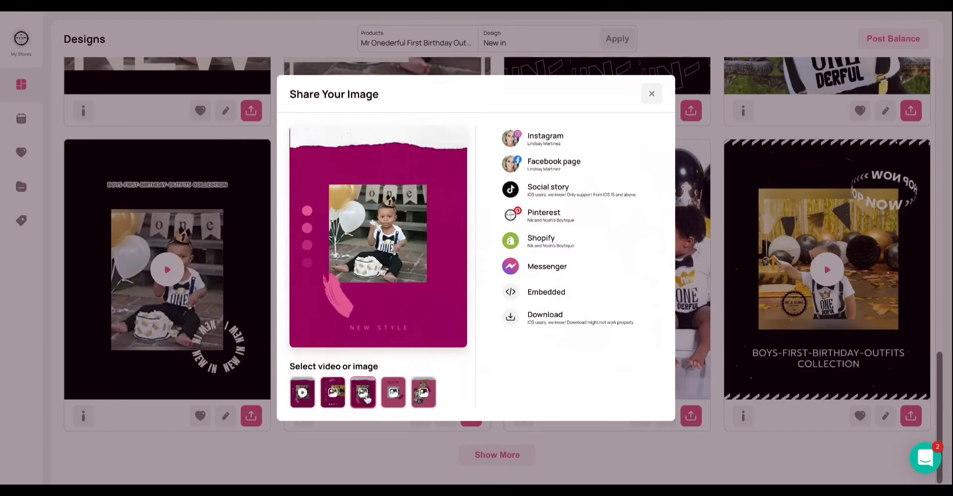
left_click(397, 395)
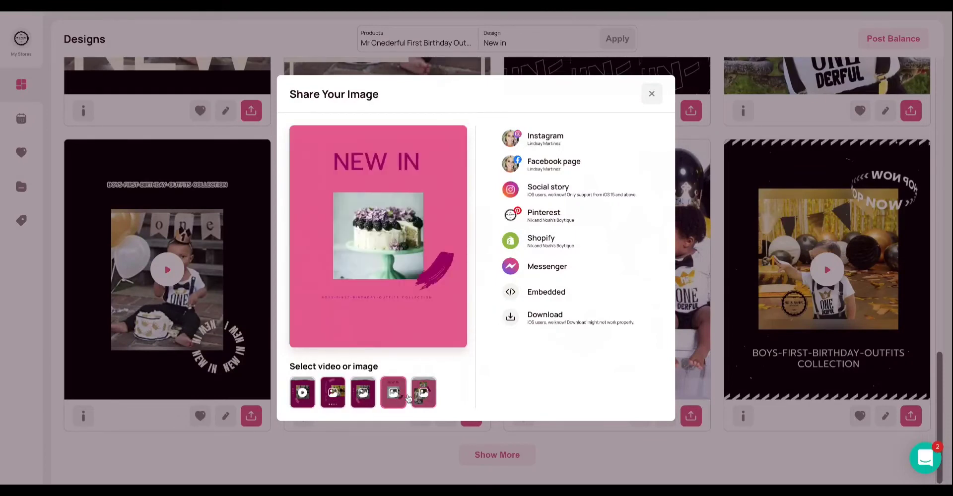
left_click(424, 399)
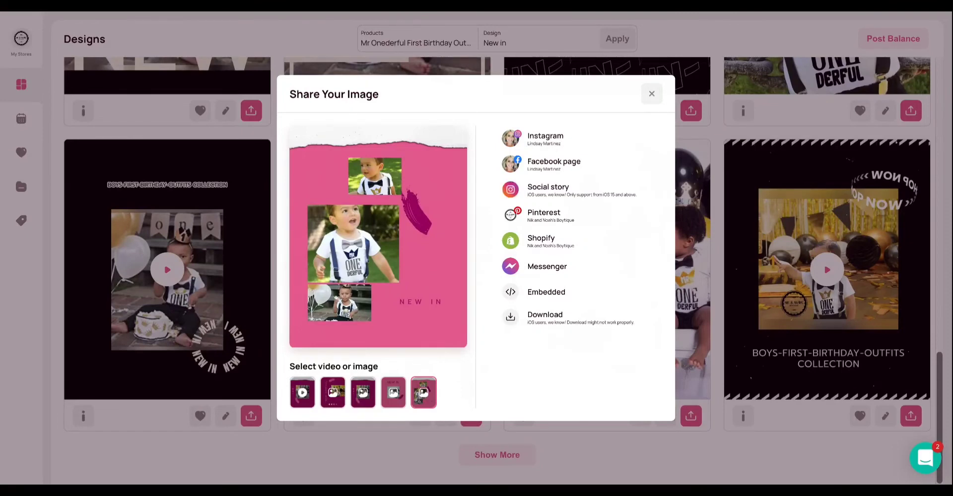
left_click(302, 399)
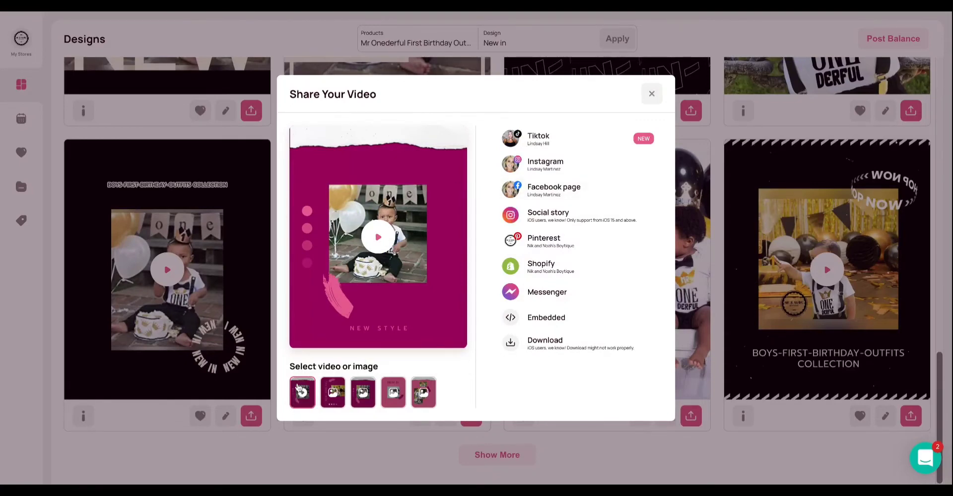
Step: Start a Facebook page post for the video and choose the store's Facebook page
left_click(551, 198)
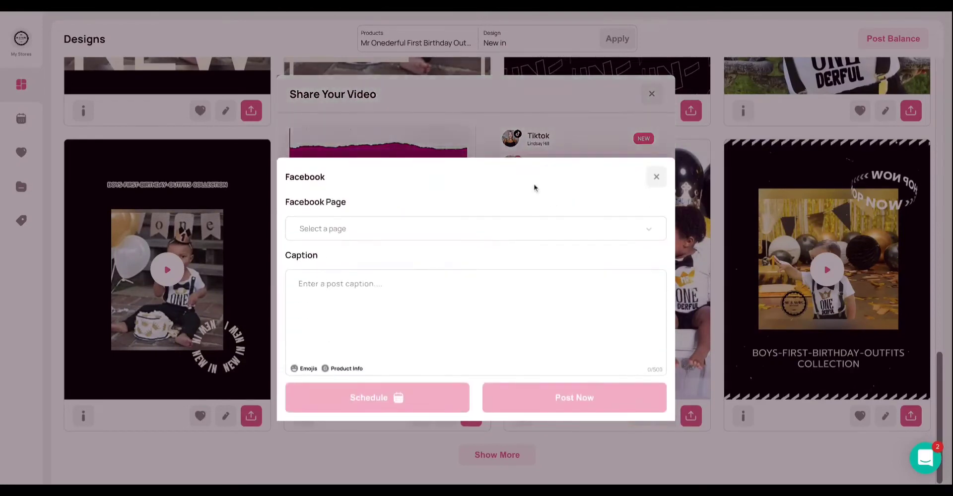
left_click(433, 232)
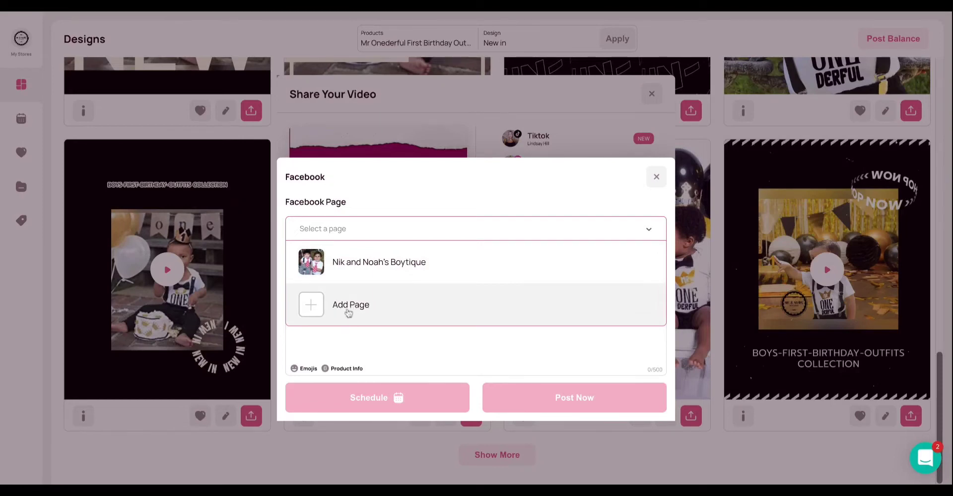
left_click(392, 340)
left_click(343, 237)
left_click(326, 261)
left_click(316, 285)
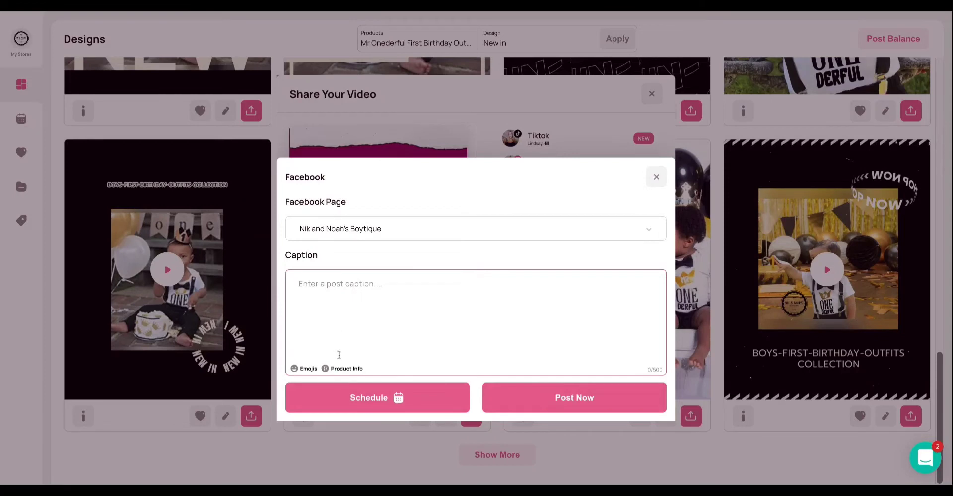
Step: Fill the caption with the Product Title, then the Product Url on a new line
left_click(306, 370)
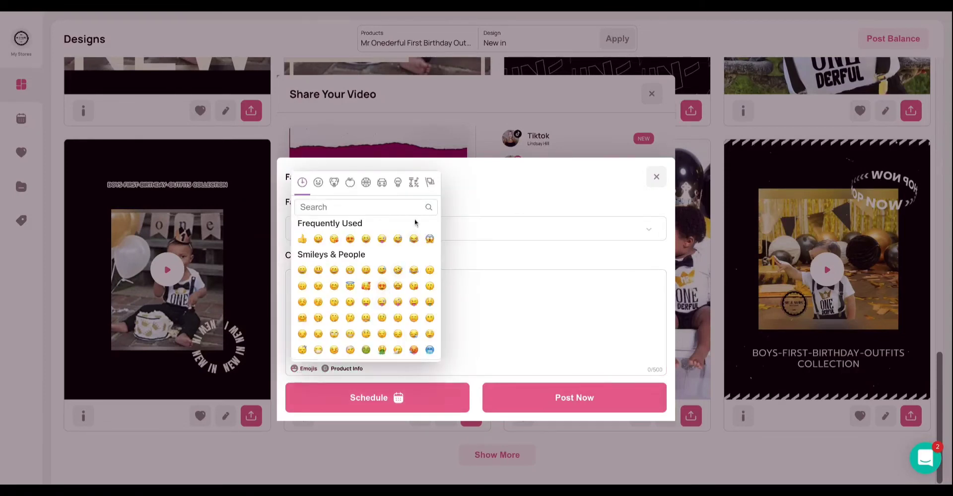
left_click(482, 294)
left_click(335, 370)
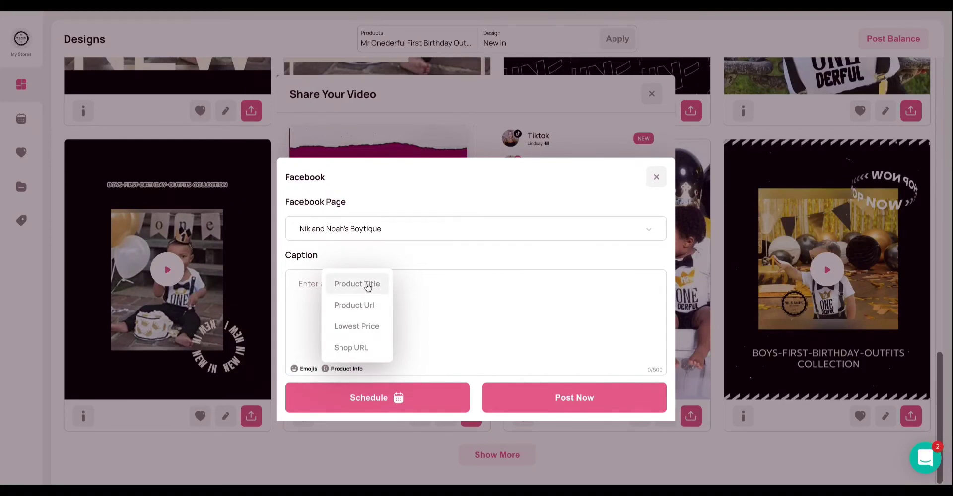
left_click(368, 287)
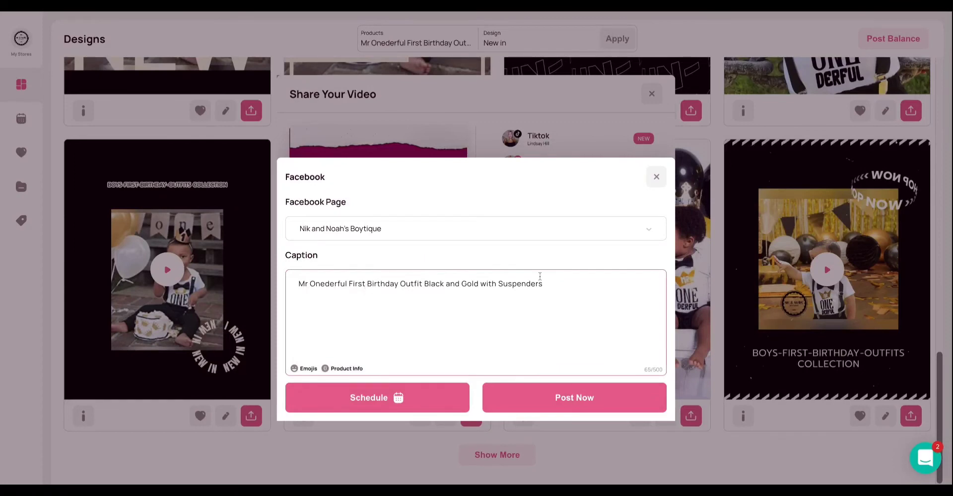
key("Return")
key("Return")
left_click(346, 369)
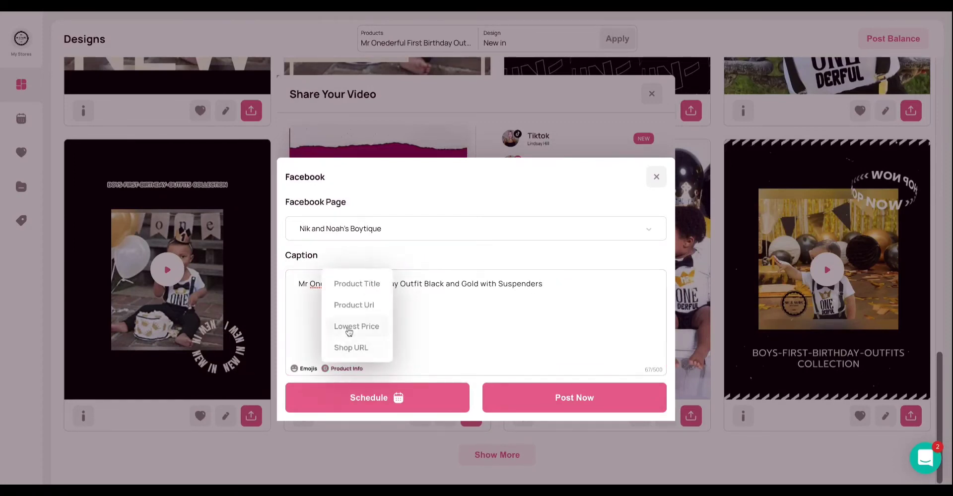
left_click(350, 305)
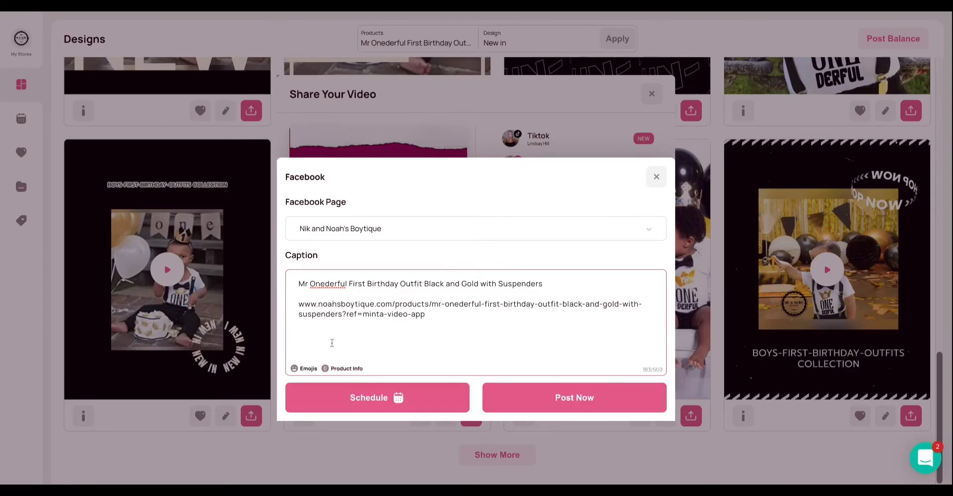
triple_click(440, 317)
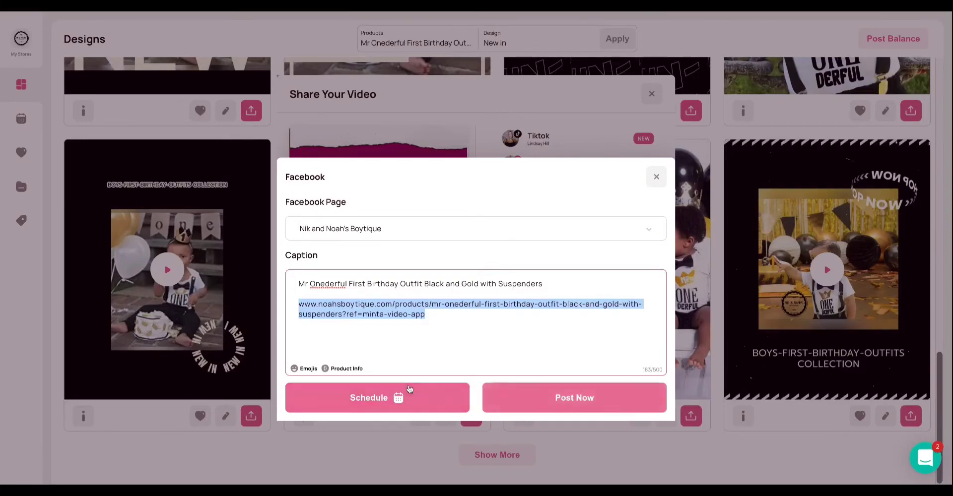
left_click(379, 407)
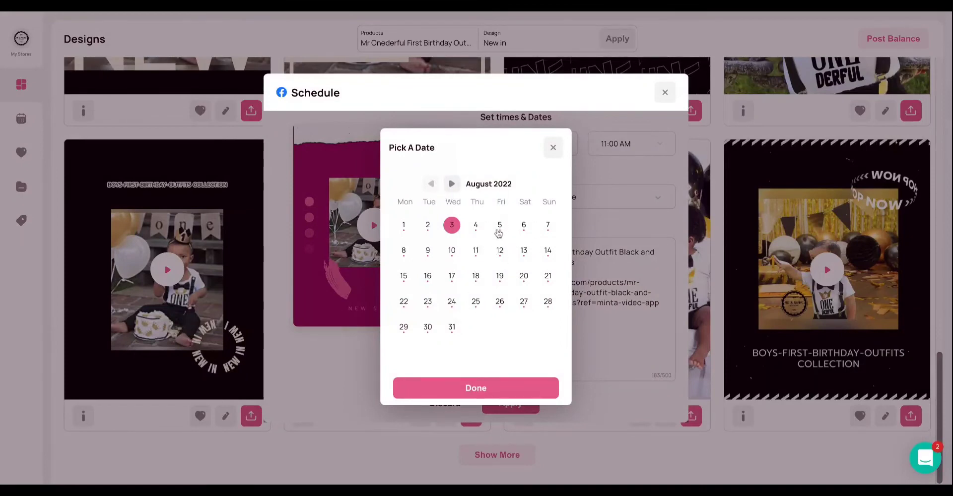
Step: Schedule the Facebook post for Friday, Aug 5 at 10:00 AM and apply it
left_click(500, 229)
left_click(468, 388)
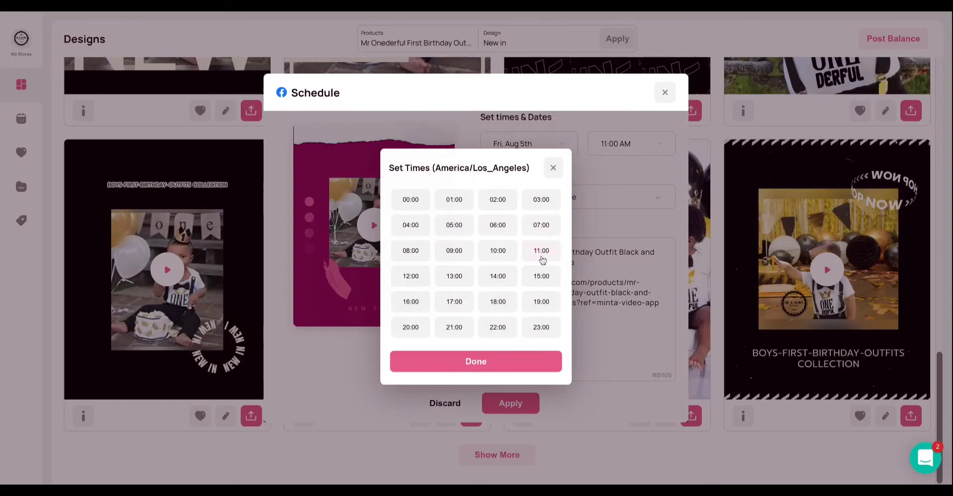
left_click(491, 256)
left_click(478, 365)
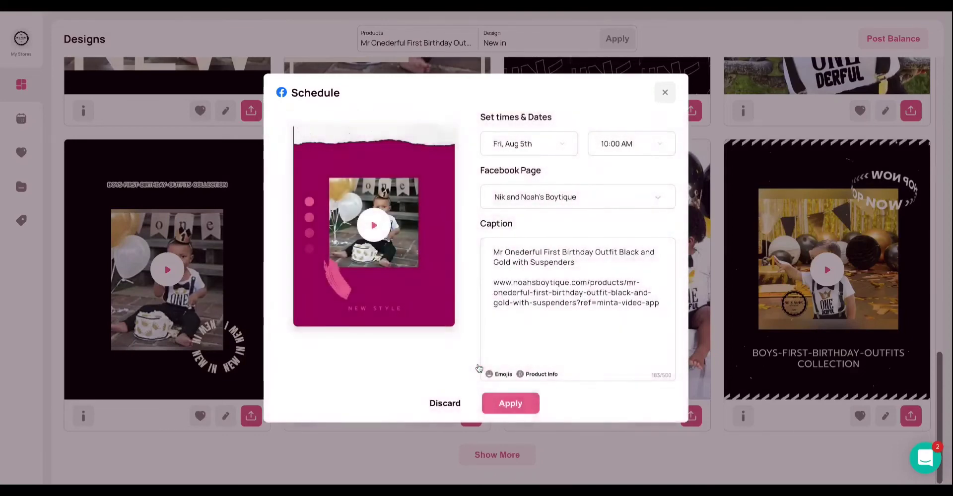
left_click(508, 405)
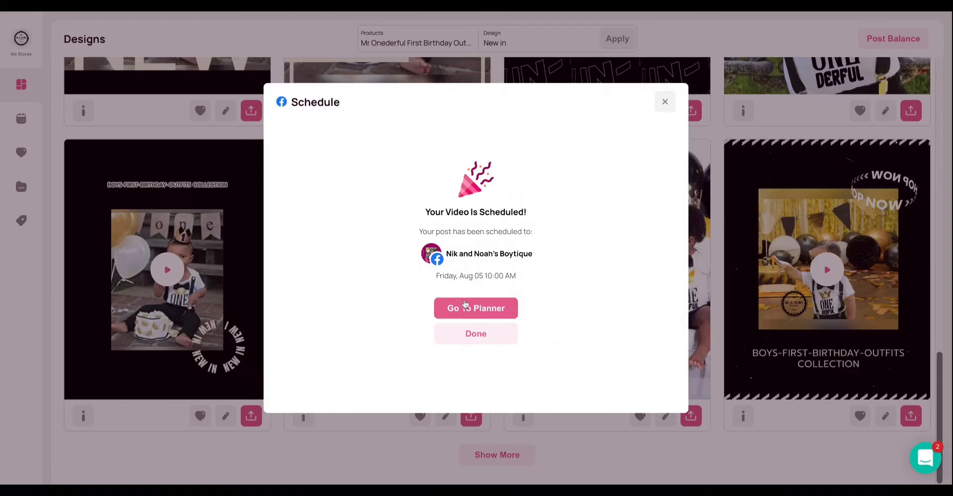
left_click(480, 308)
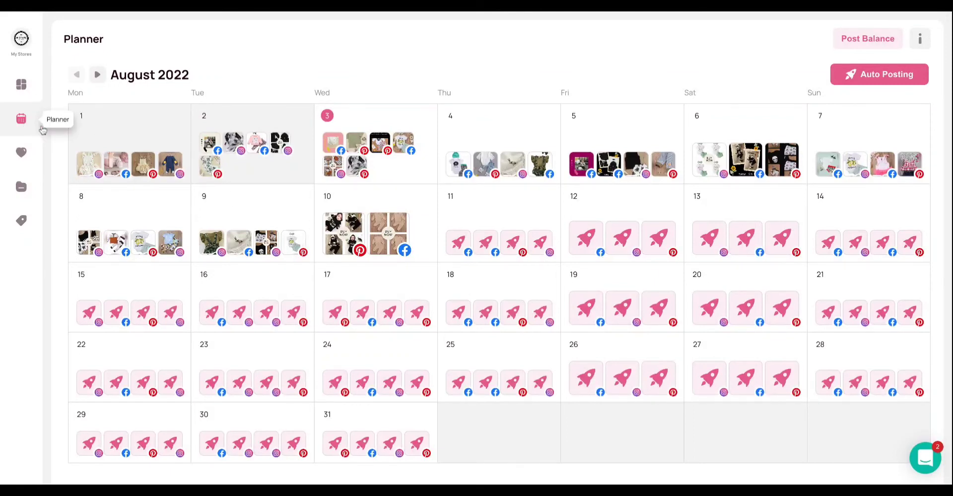
Step: Open the Auto Posting power-ups page
left_click(881, 77)
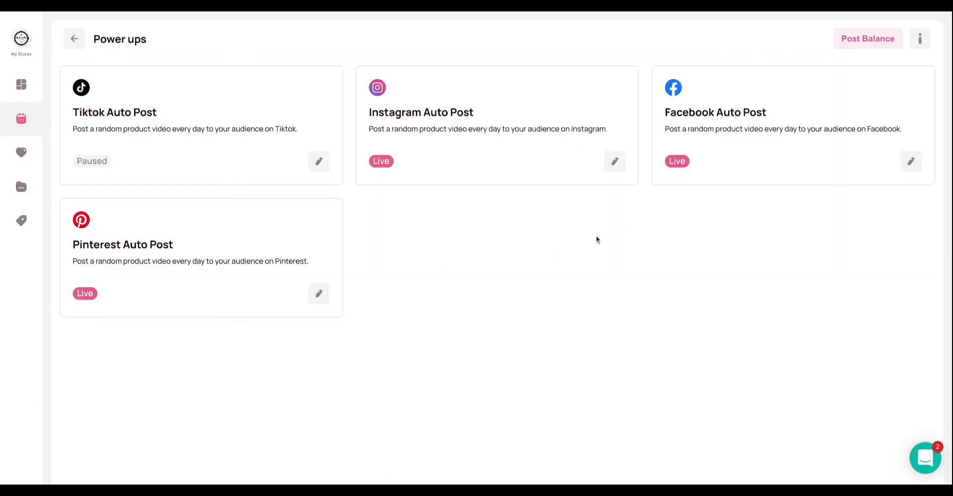
Step: Review the Facebook Auto Post settings, then go back to the August 2022 Planner
left_click(911, 162)
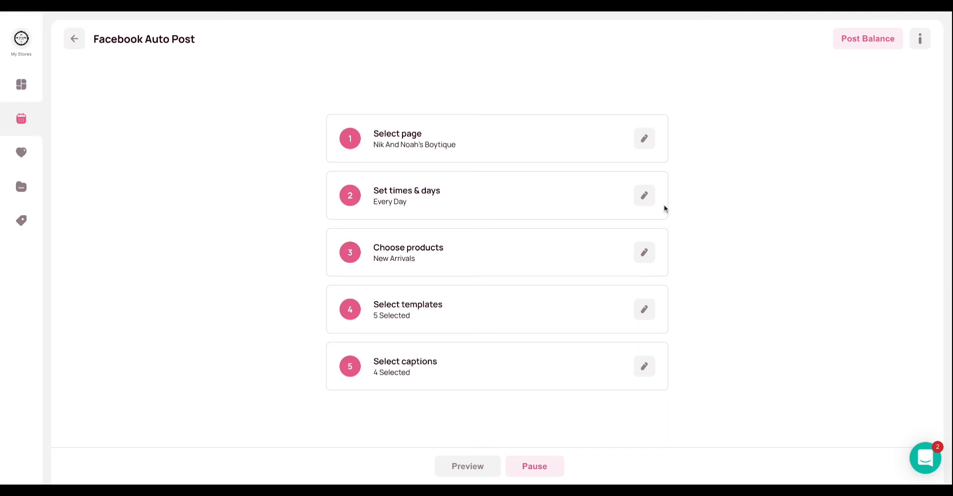
left_click(76, 45)
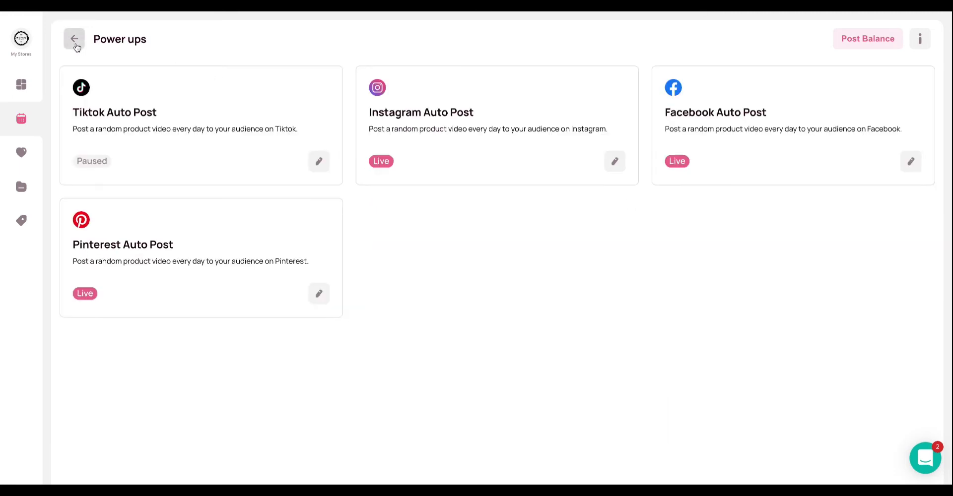
left_click(75, 41)
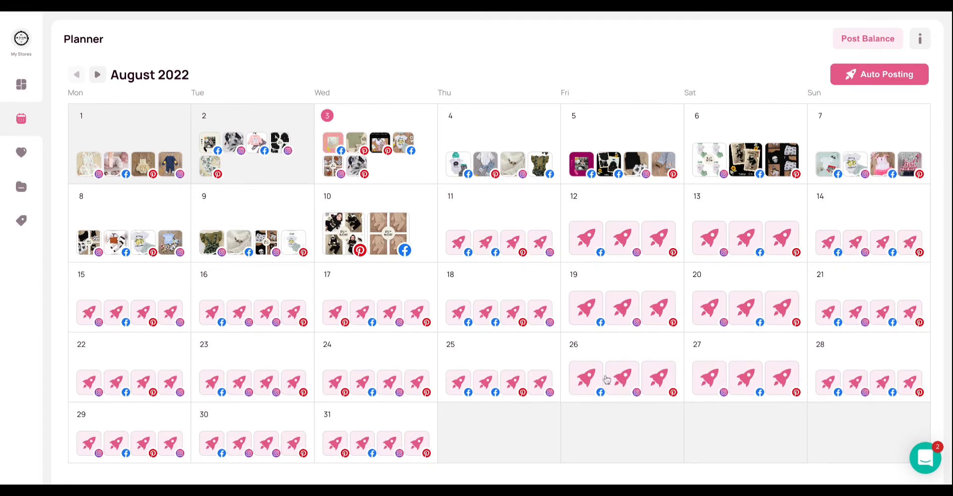
Step: Open the Aug 4 Pinterest pin and change its link from Product to Store
mouse_move(602, 379)
left_click(486, 168)
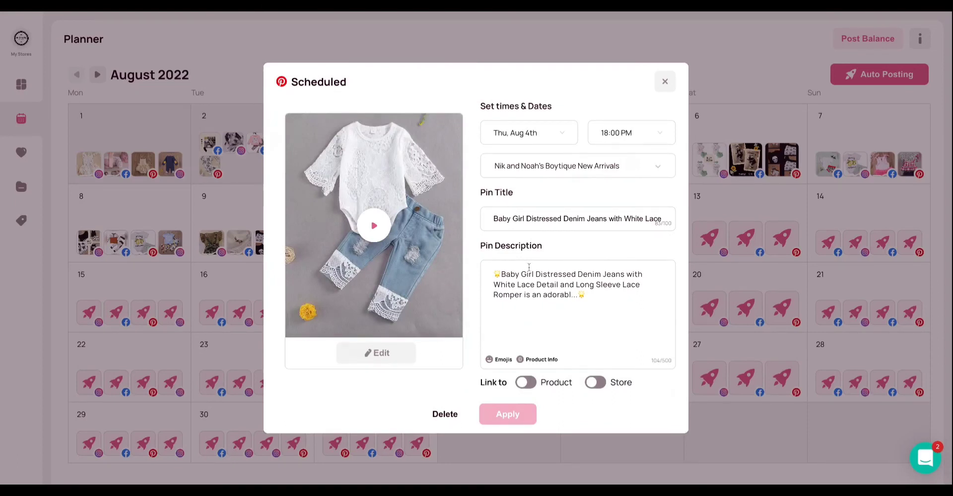
left_click(491, 218)
key("ctrl+a")
left_click(619, 297)
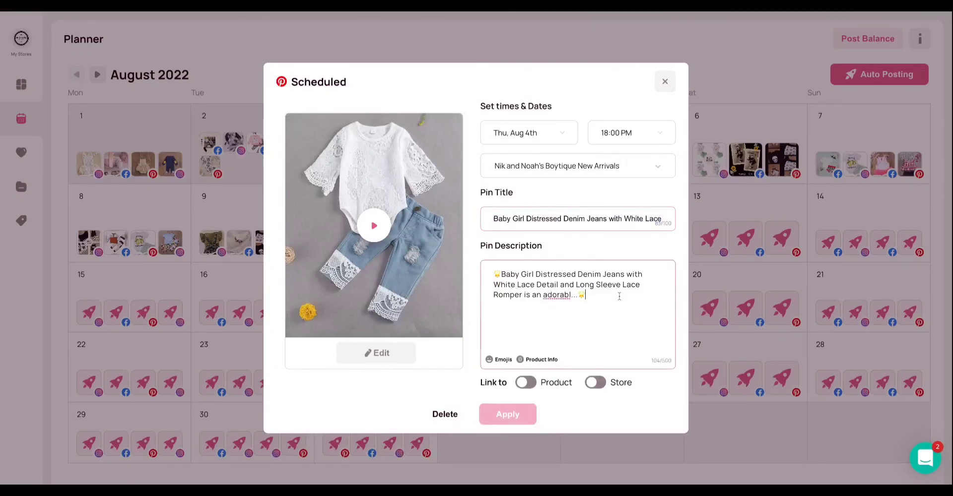
left_click(532, 383)
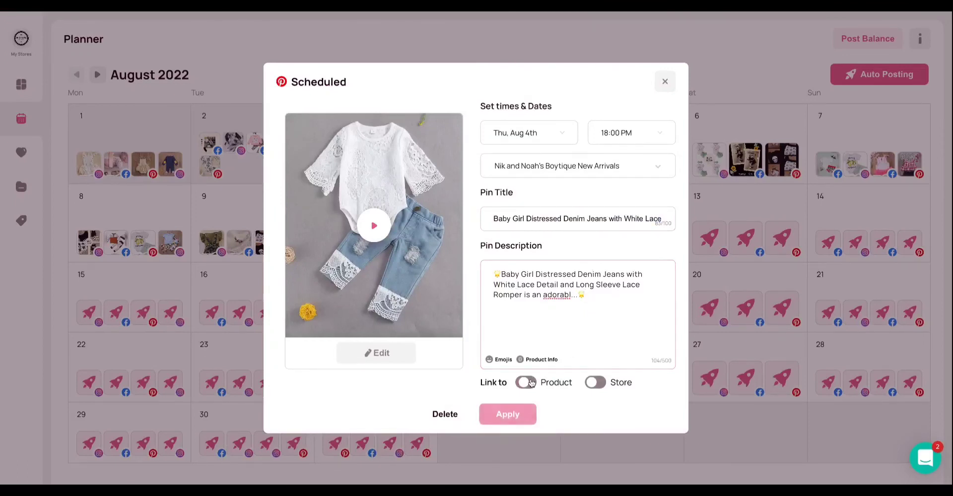
left_click(606, 385)
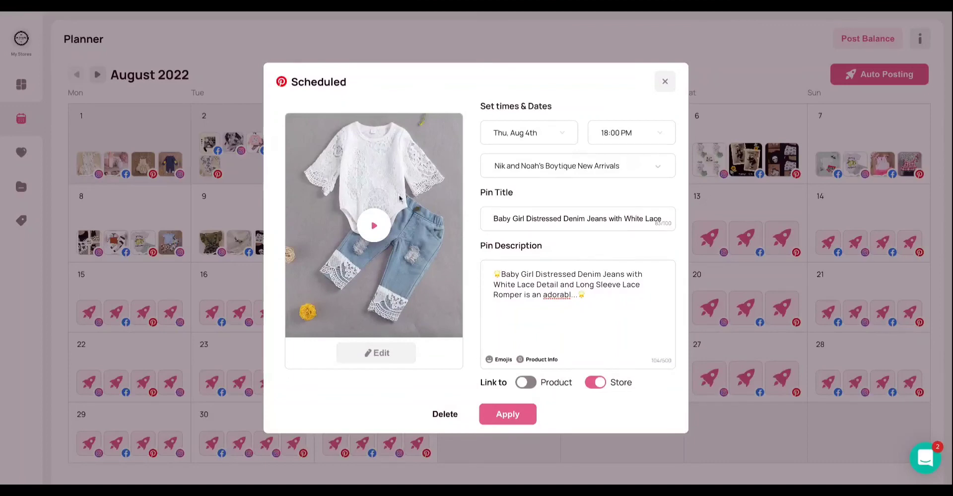
Step: Open the pin's image editor and browse the Designs templates before returning to Media
left_click(381, 353)
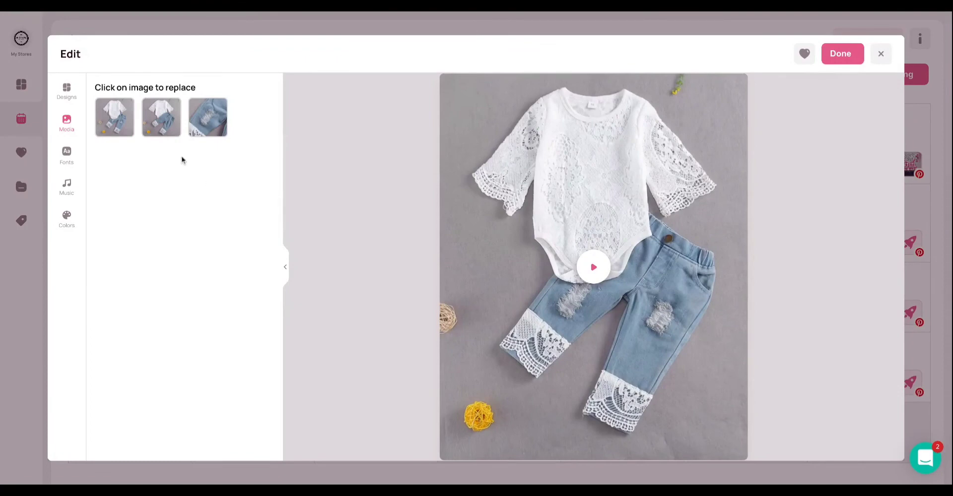
left_click(67, 93)
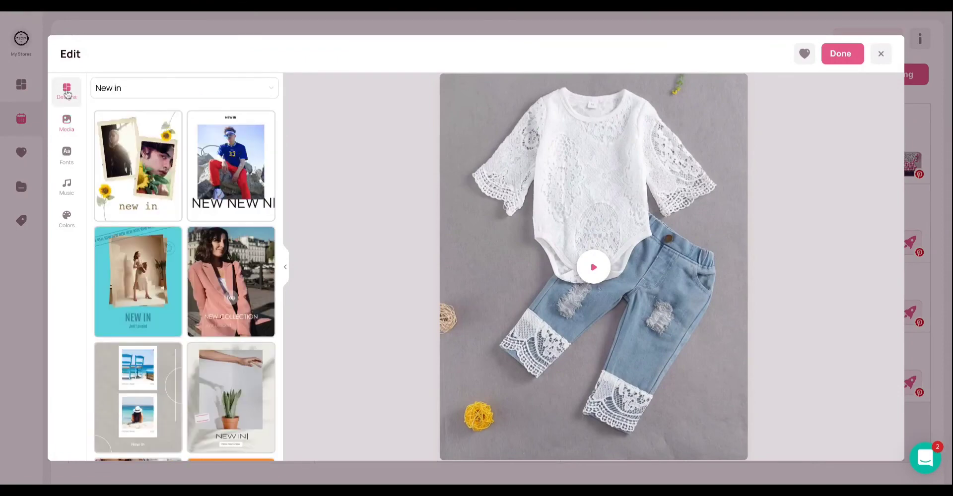
scroll(92, 175, "down", 5)
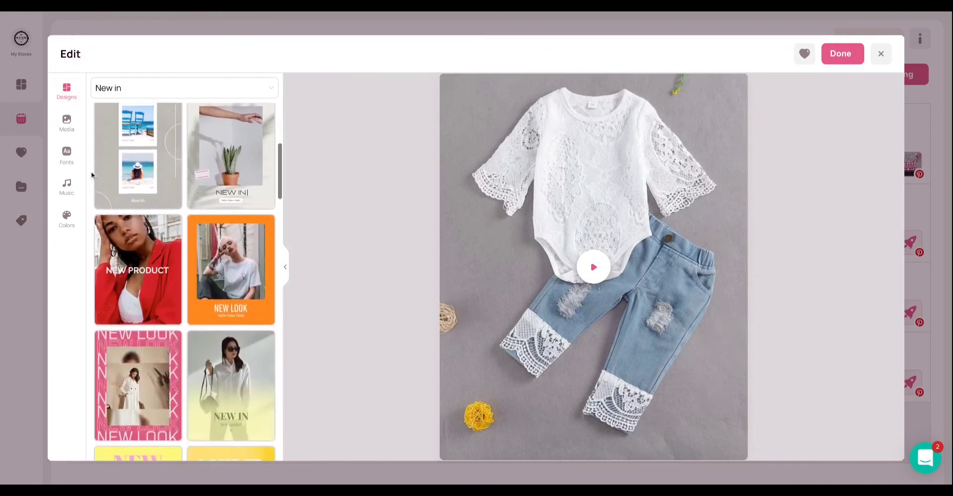
left_click(71, 123)
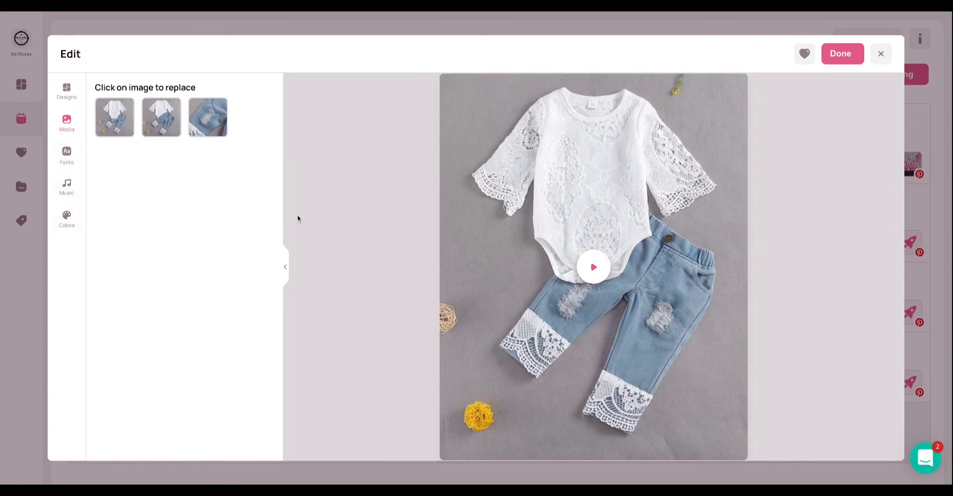
Step: Replace the third image with a 'baby girl' stock photo wearing a yellow bow, preview it, and finish
left_click(208, 124)
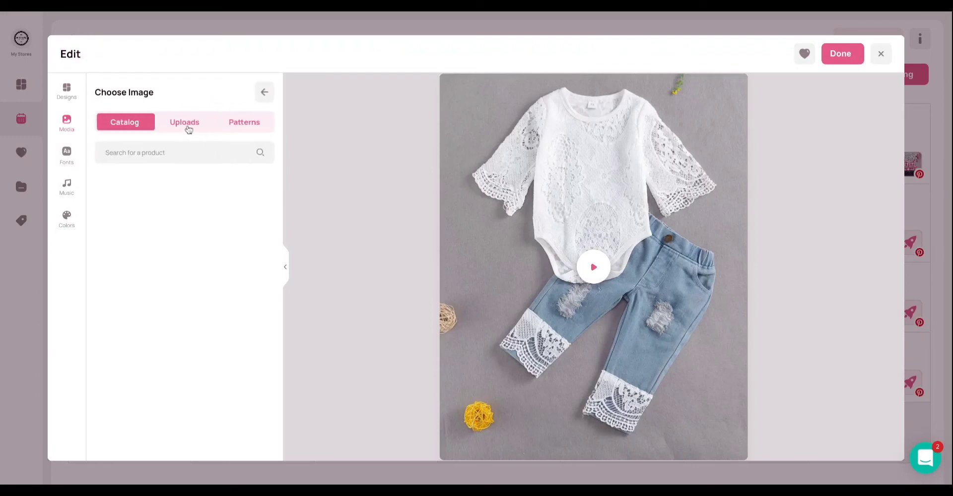
left_click(268, 123)
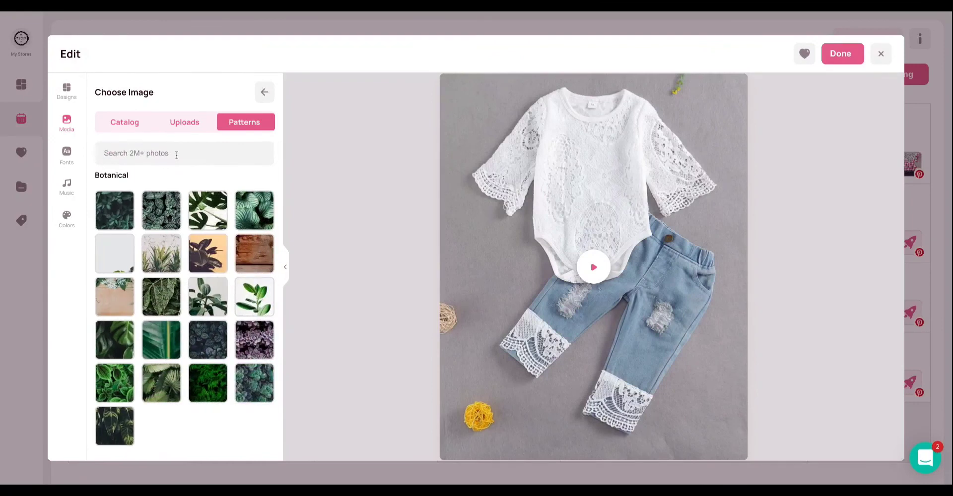
type("baby ")
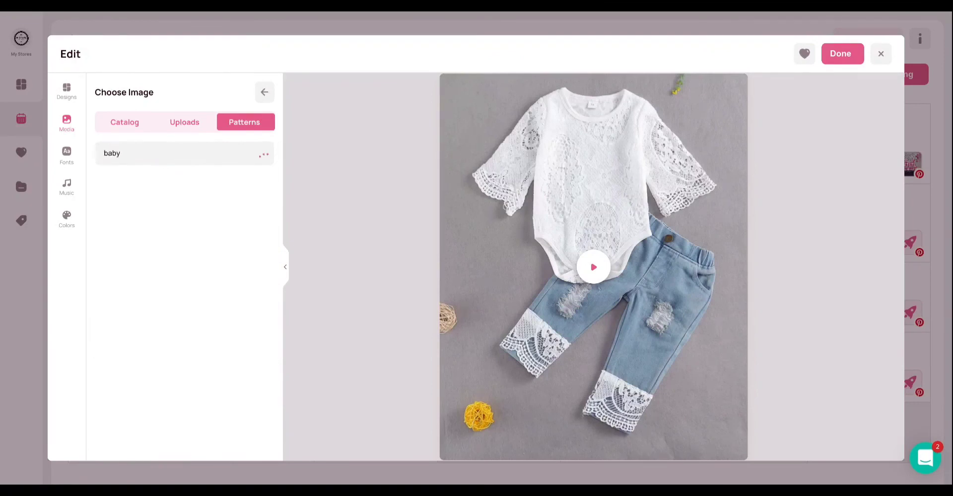
type("gier")
key("BackSpace")
key("BackSpace")
type("rl")
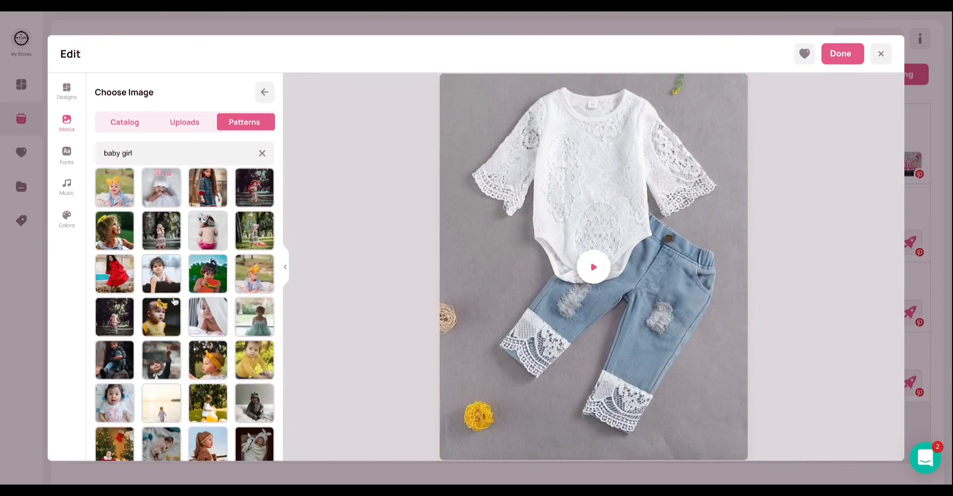
left_click(253, 277)
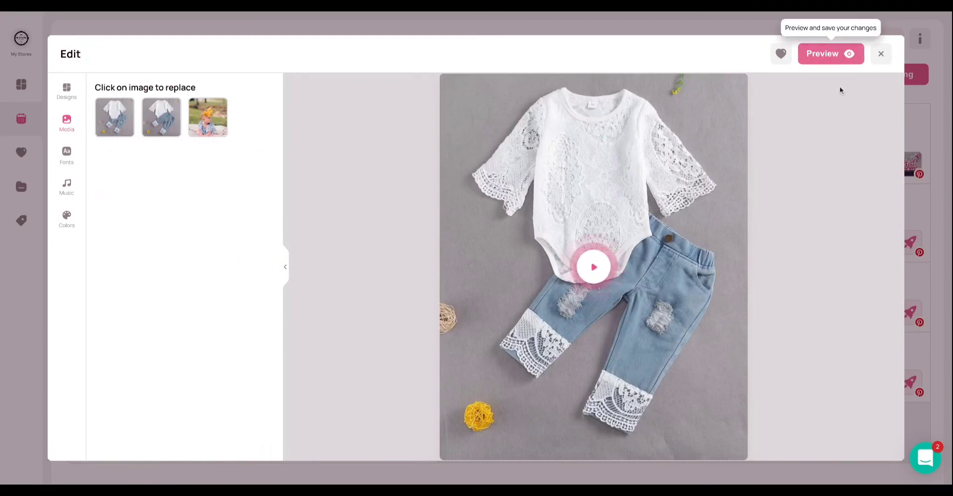
left_click(594, 268)
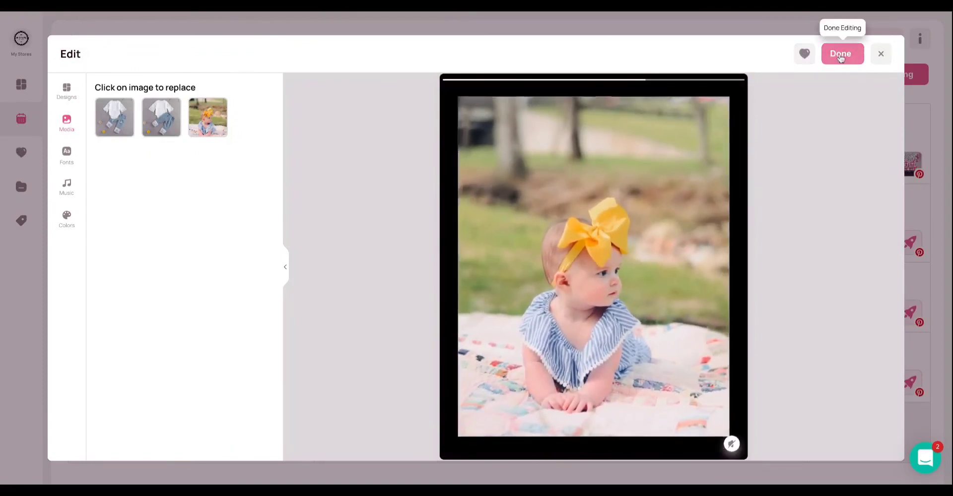
left_click(840, 55)
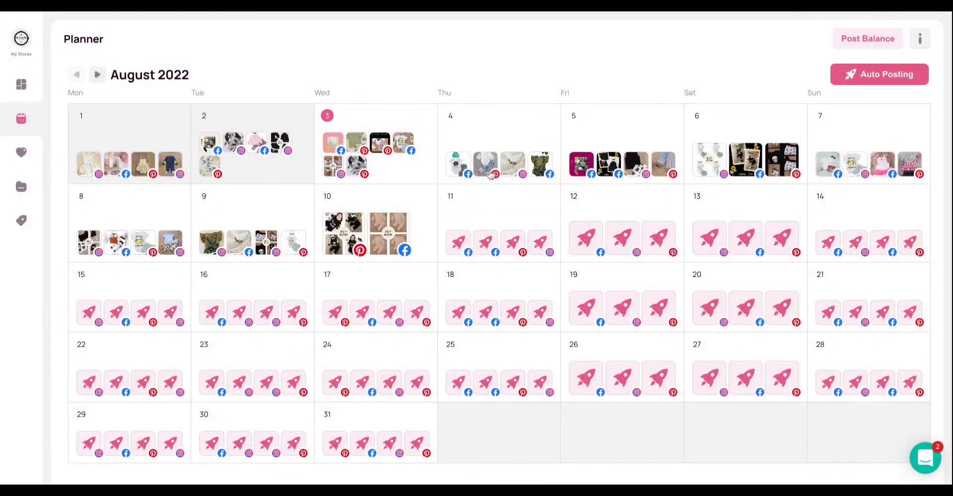
Step: Show the Saved Designs page with its three saved video designs
mouse_move(486, 167)
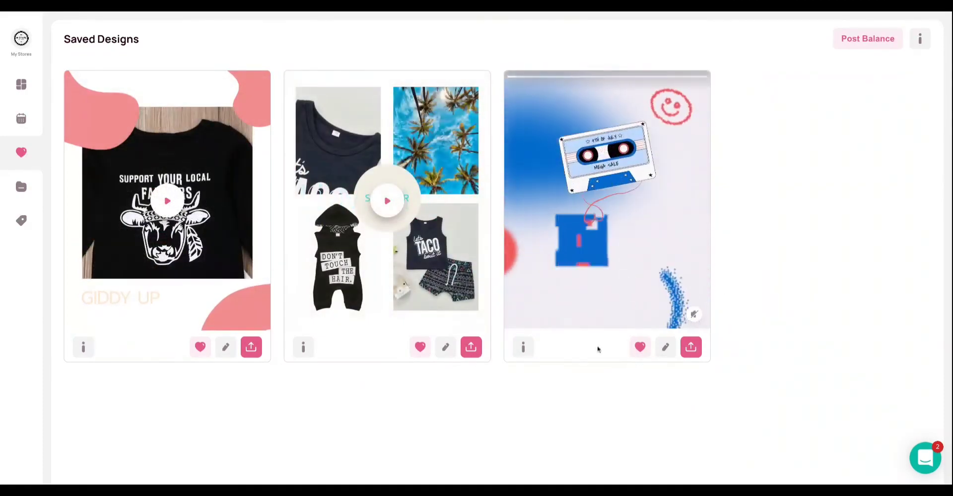
Step: Open My Uploads from the sidebar folder icon to see the uploaded toddler photo
left_click(25, 191)
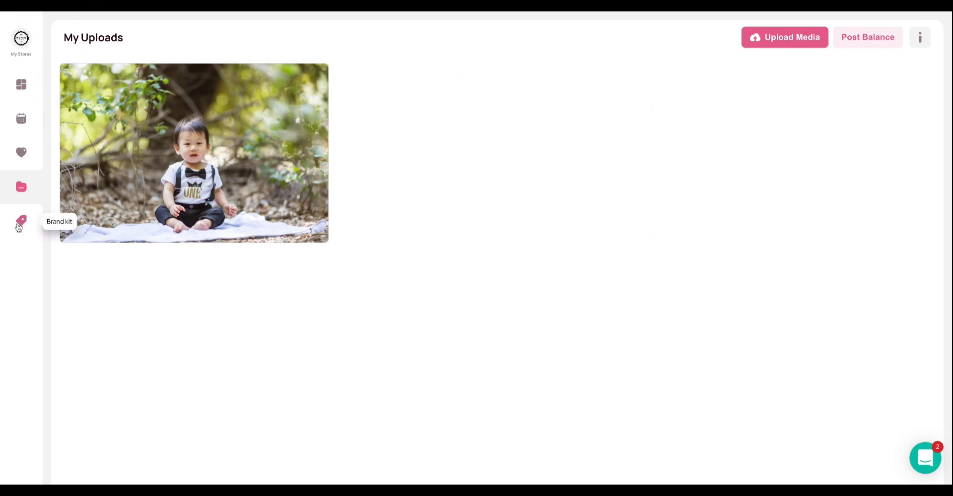
Step: Check the Brand Kit Signature tab's end-of-video style options without changes, then open the My Stores menu
left_click(21, 221)
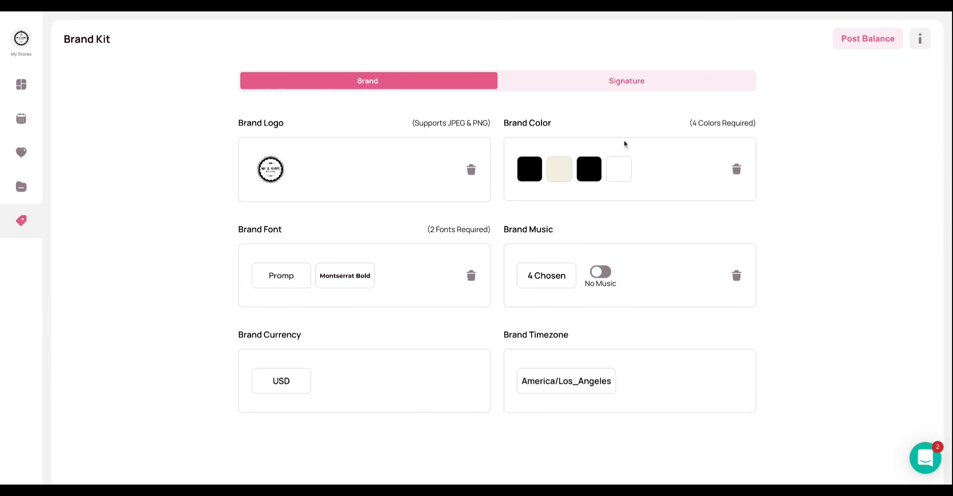
left_click(618, 93)
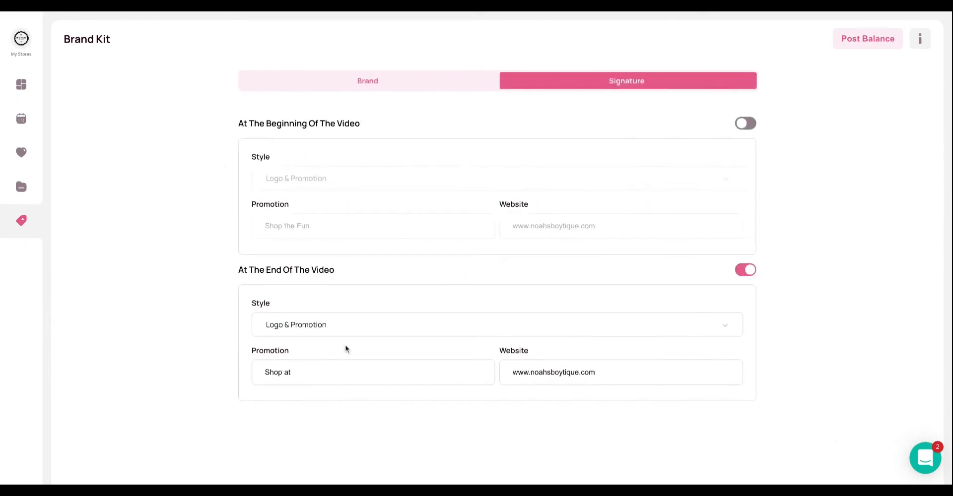
left_click(447, 330)
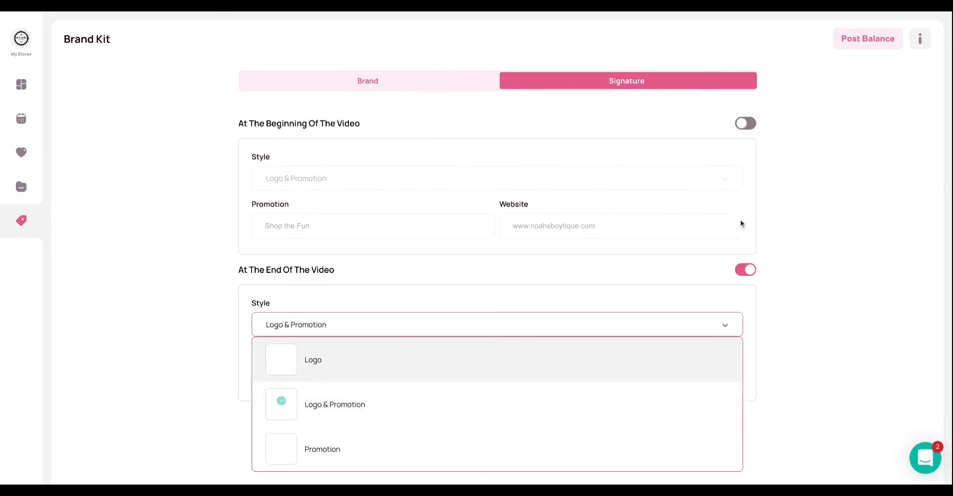
left_click(792, 318)
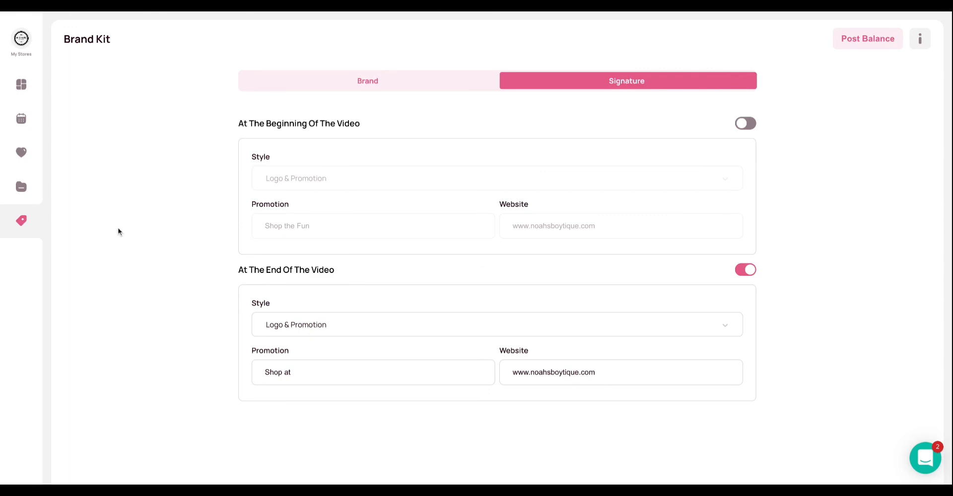
left_click(18, 41)
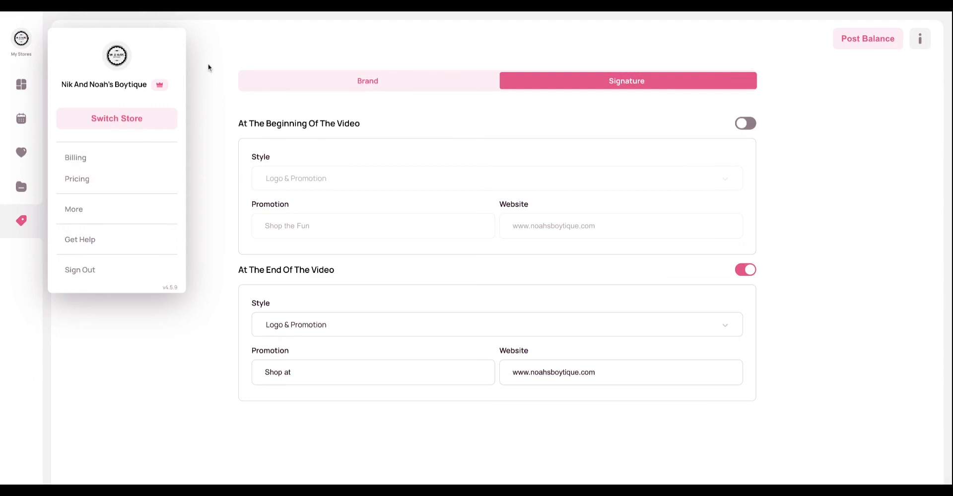
Step: Dismiss the store menu and return to the Designs page showing New in for All Products
left_click(209, 67)
left_click(22, 85)
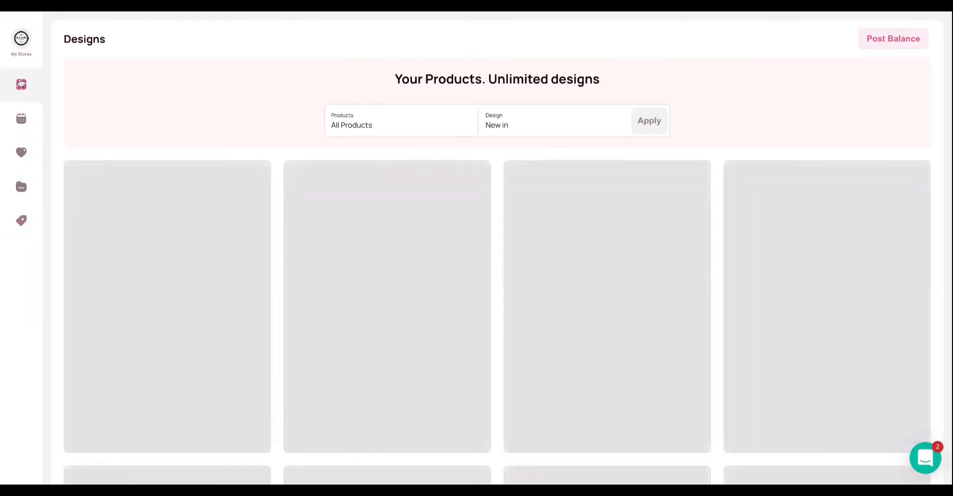